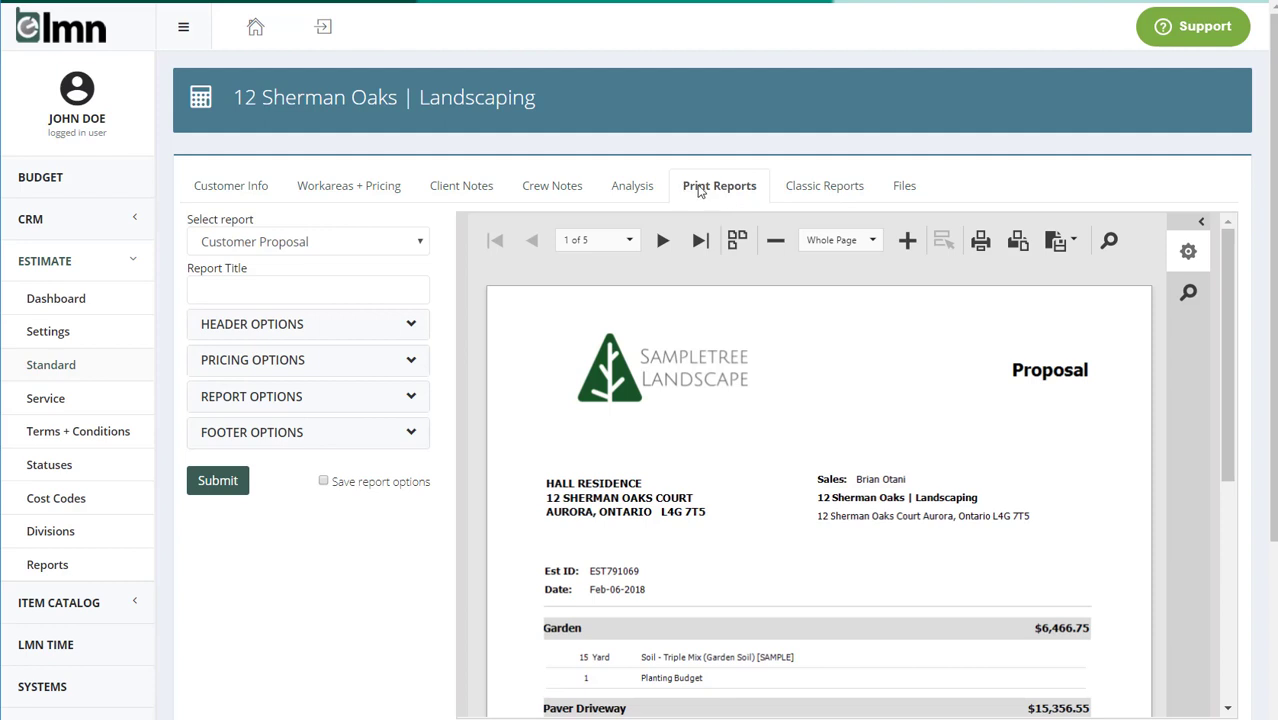
- Check the report list, expand the Customer Proposal's Pricing Options and tick Save report options
click(299, 244)
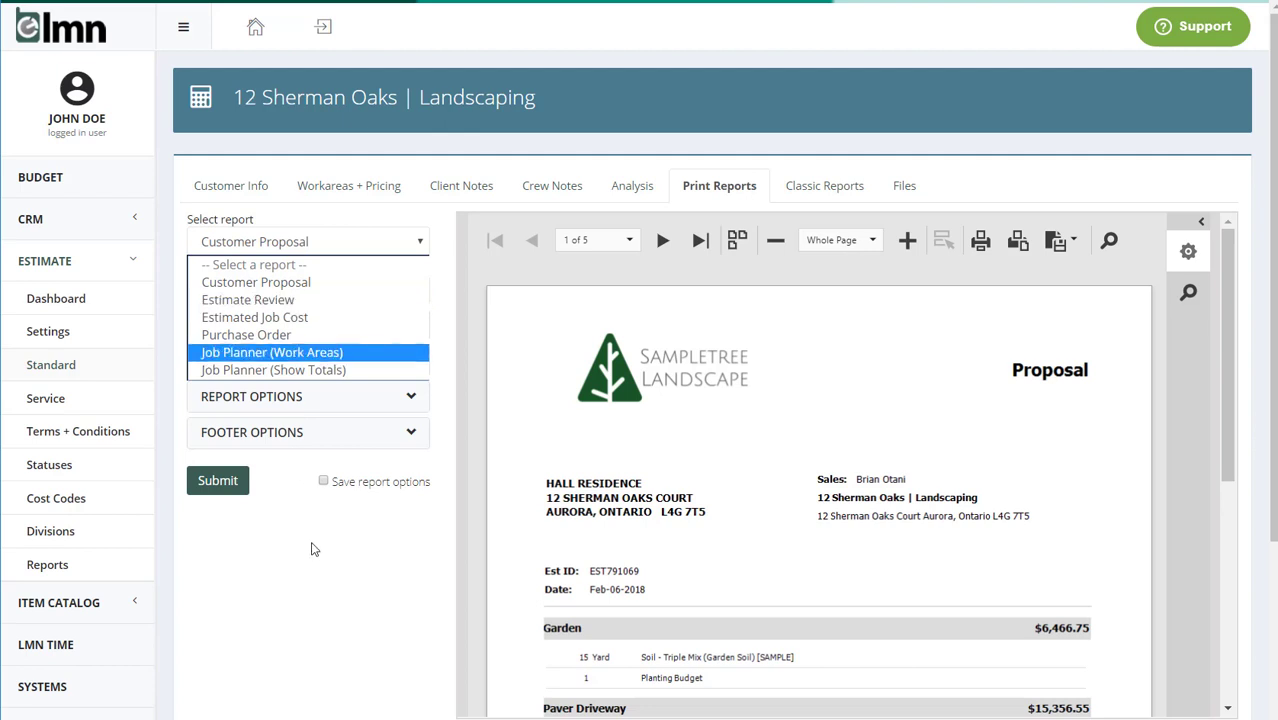
click(308, 366)
click(309, 368)
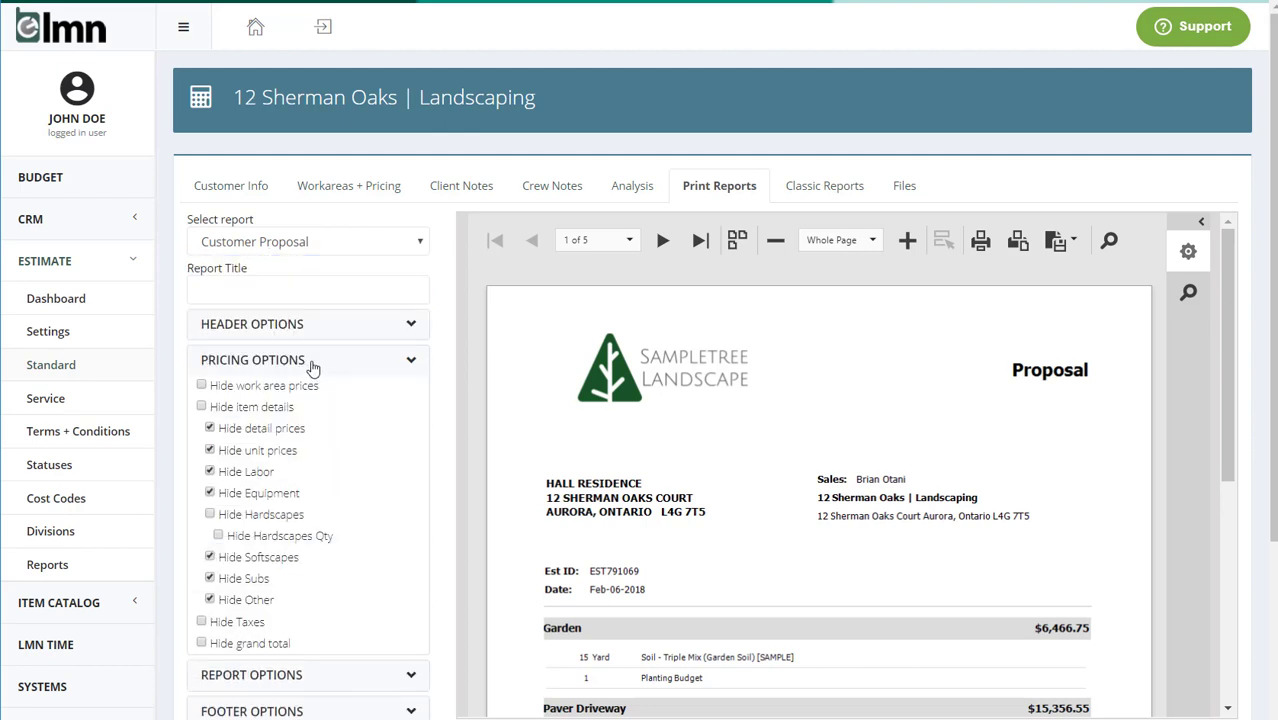
scroll(325, 375, down, 1)
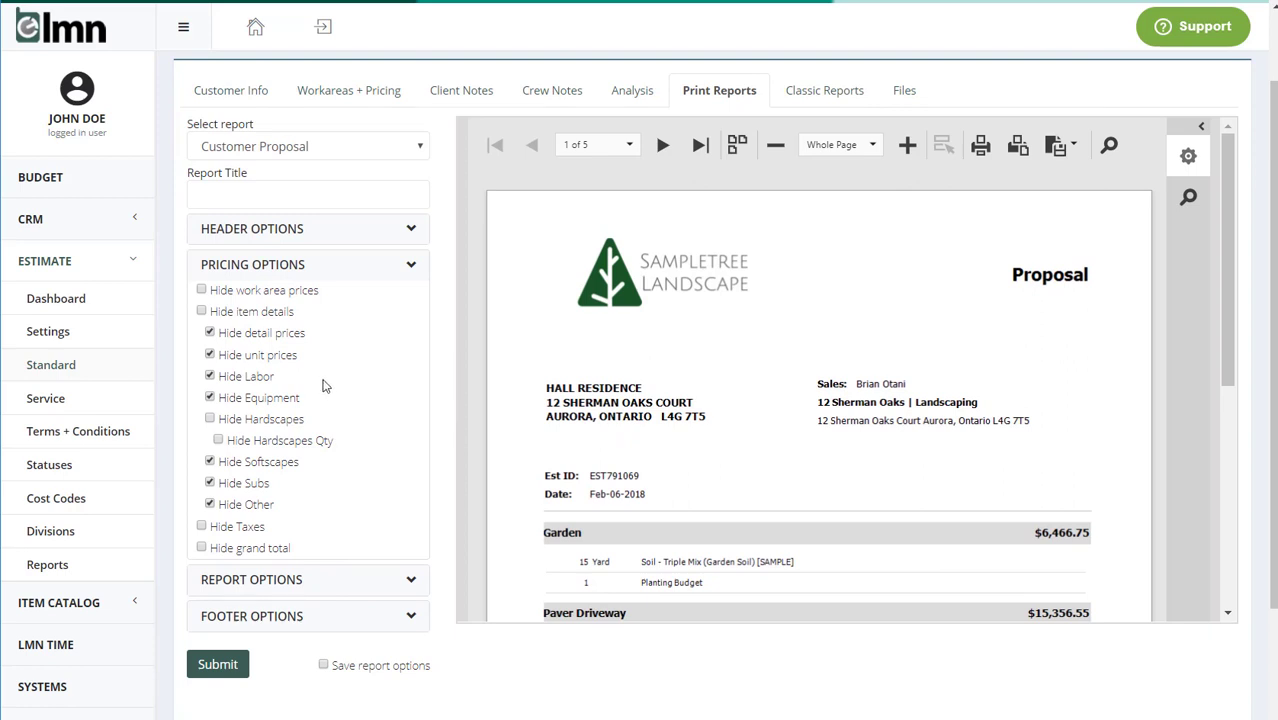
click(326, 667)
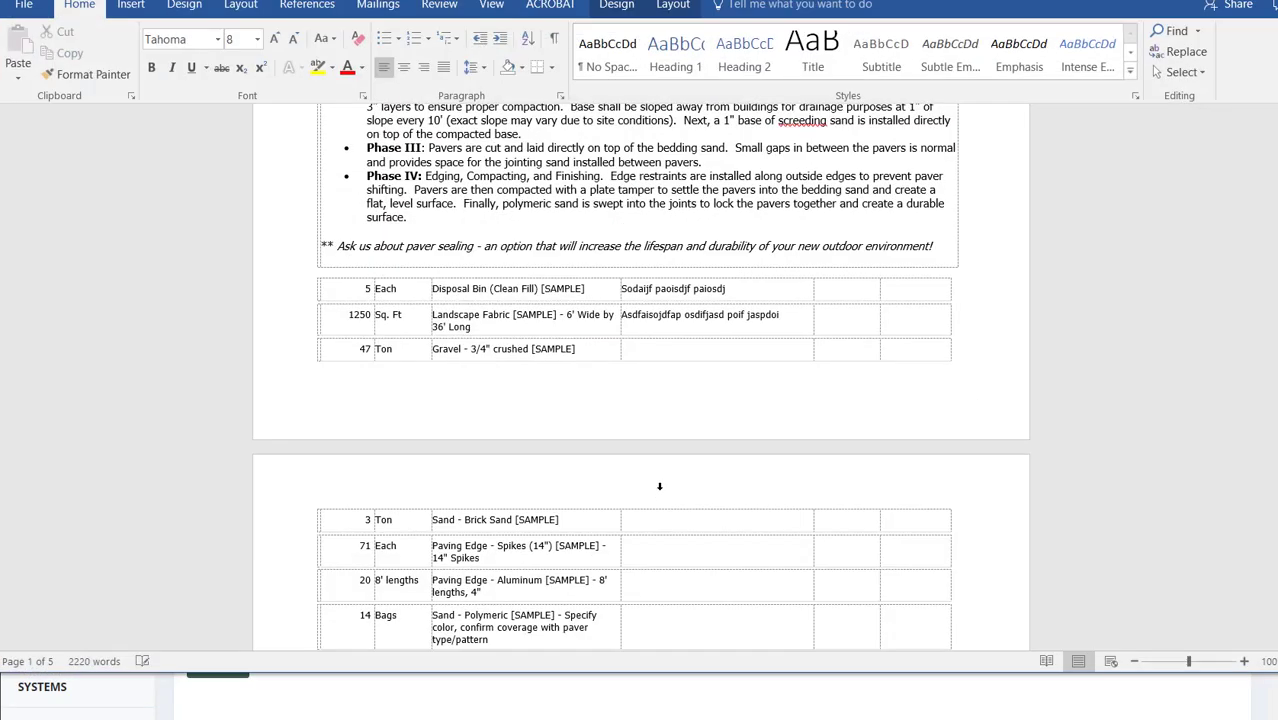
- Scroll the Word proposal and type placeholder text into the cell beside Paving Edge - Spikes
scroll(660, 420, up, 10)
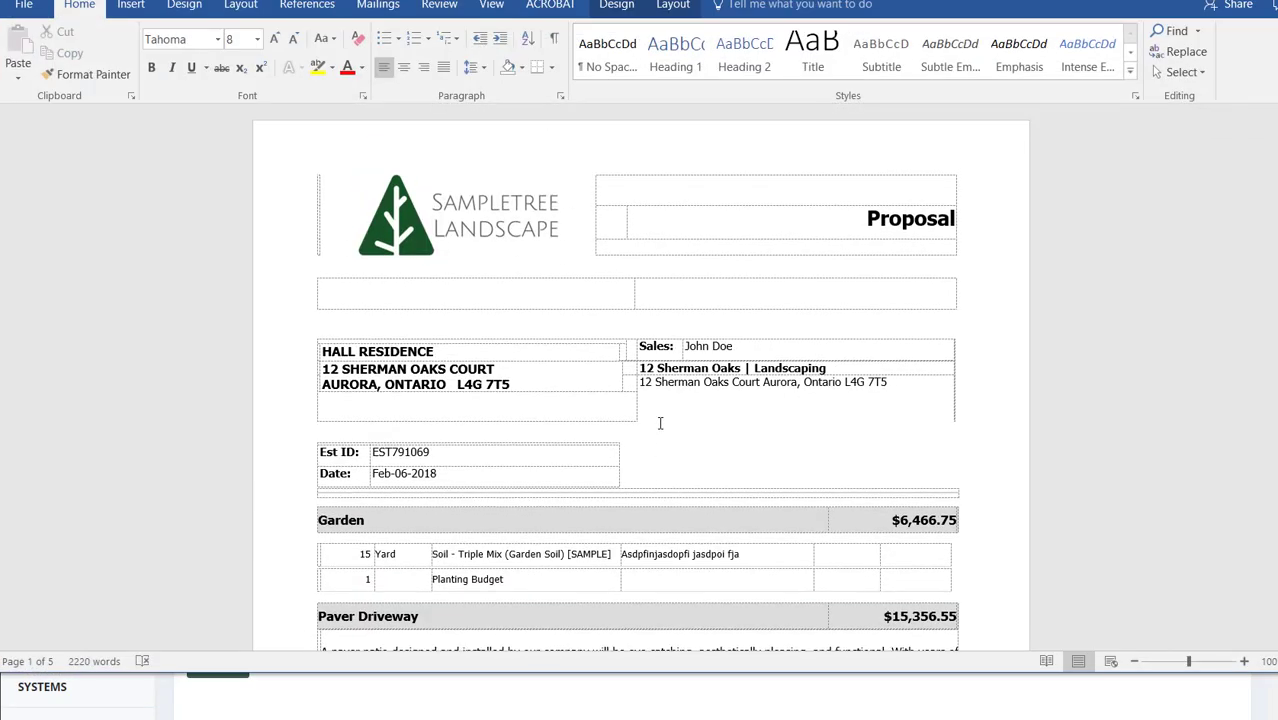
scroll(660, 423, down, 5)
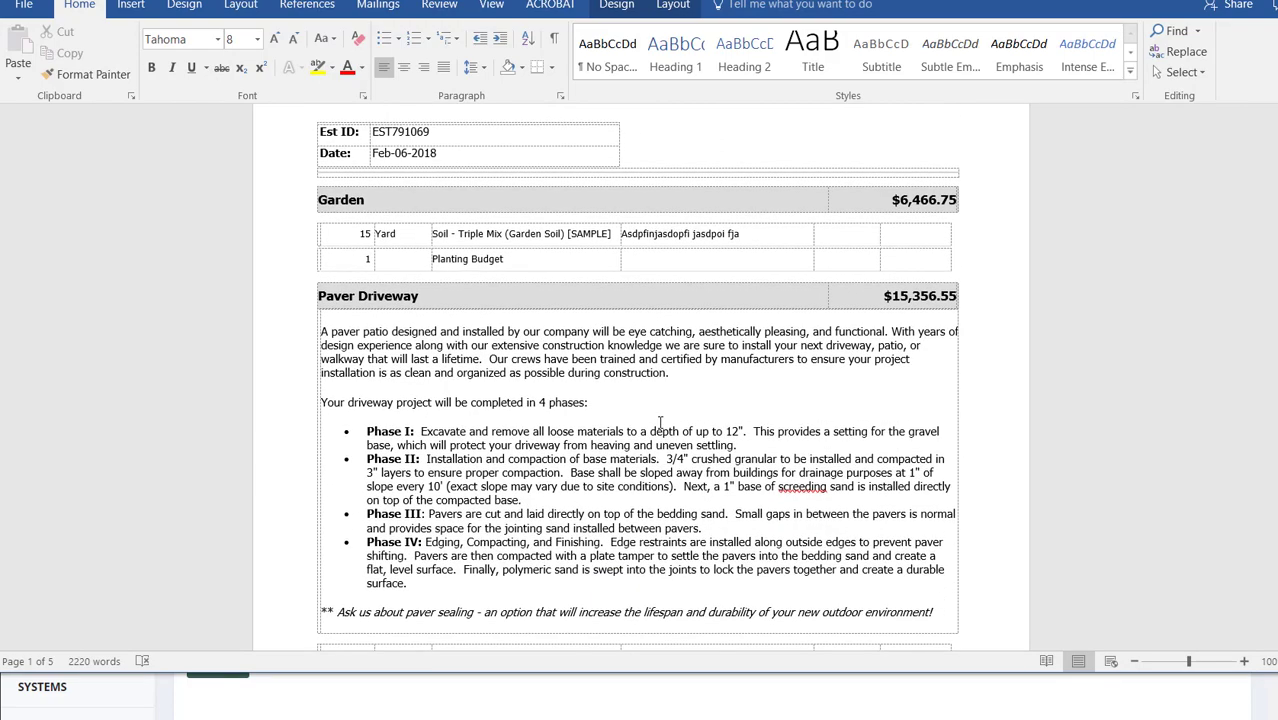
scroll(660, 423, down, 9)
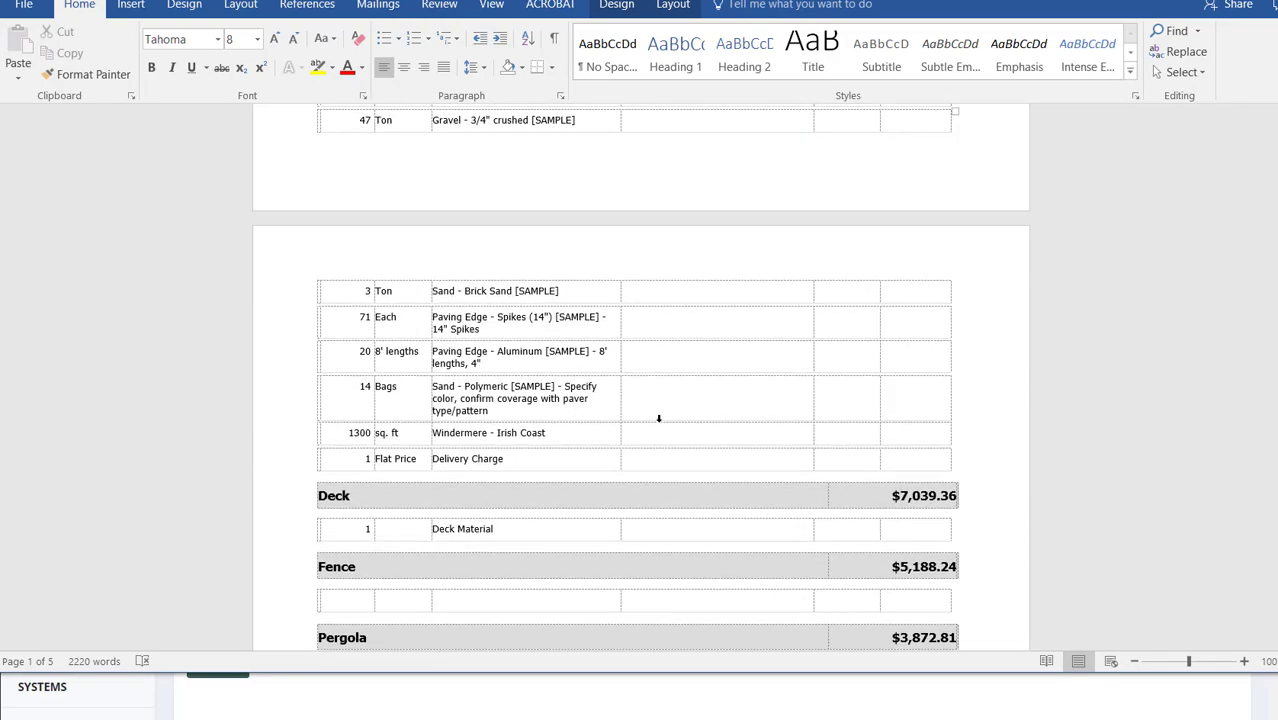
scroll(592, 513, up, 2)
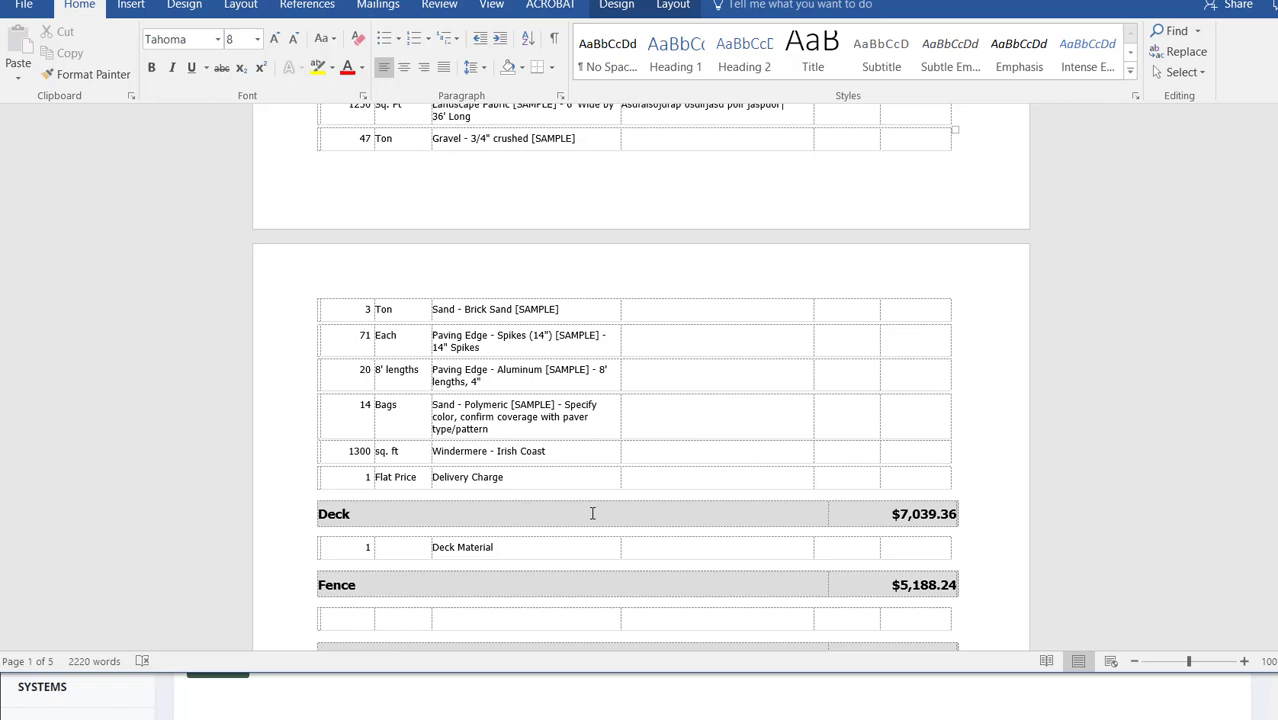
click(673, 426)
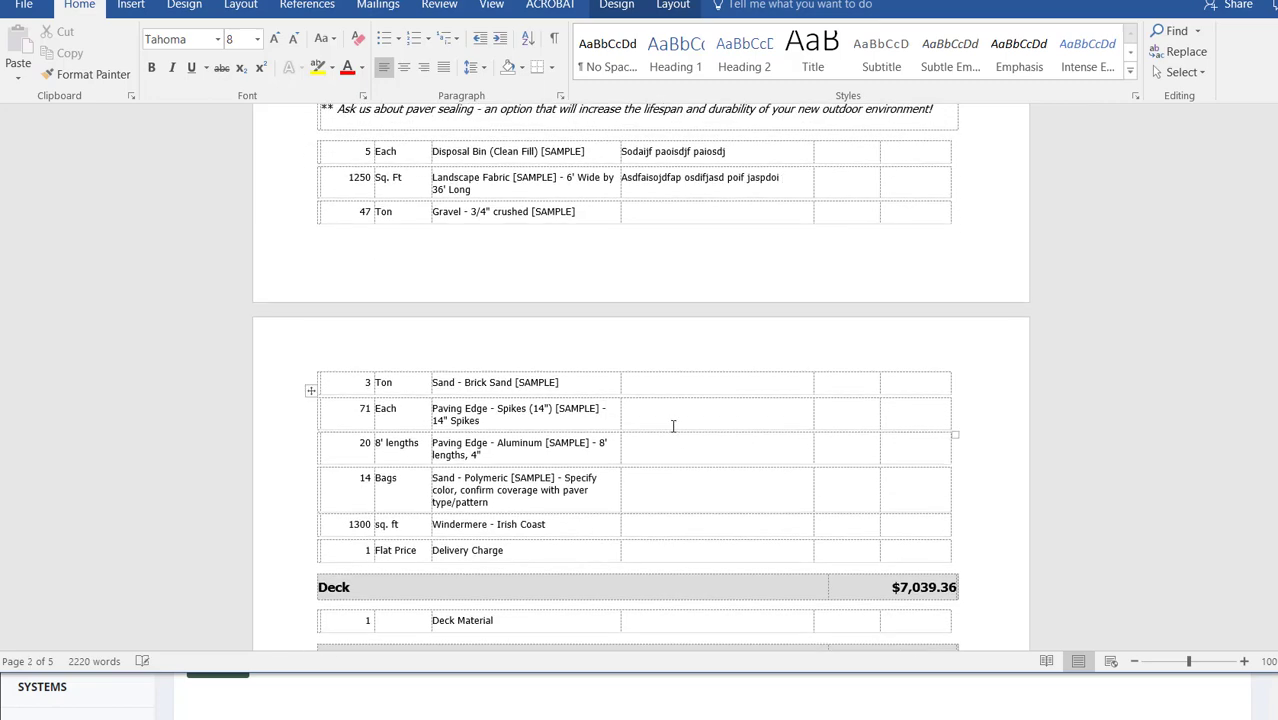
text(Asdpoifjasdpoifjaposdif japosdi jp)
- Back in LMN, view the proposal's last signature page, then show the Workareas + Pricing tab
key(alt+Tab)
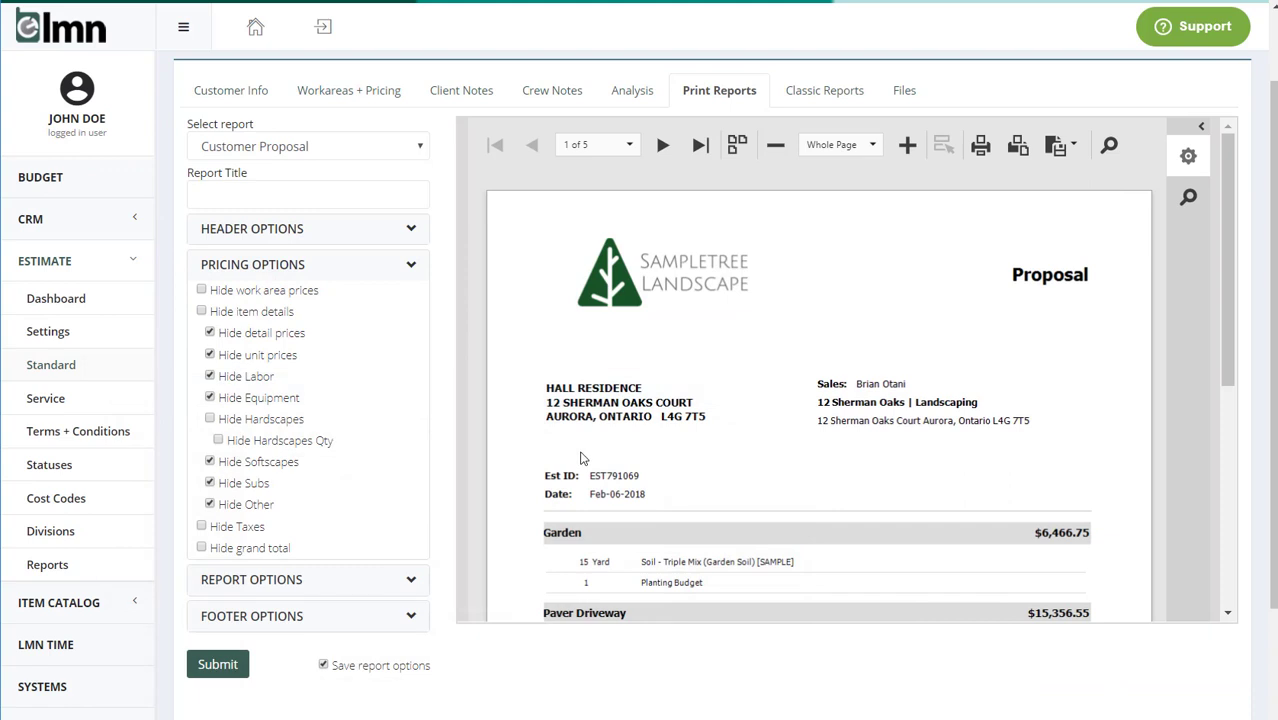
click(700, 146)
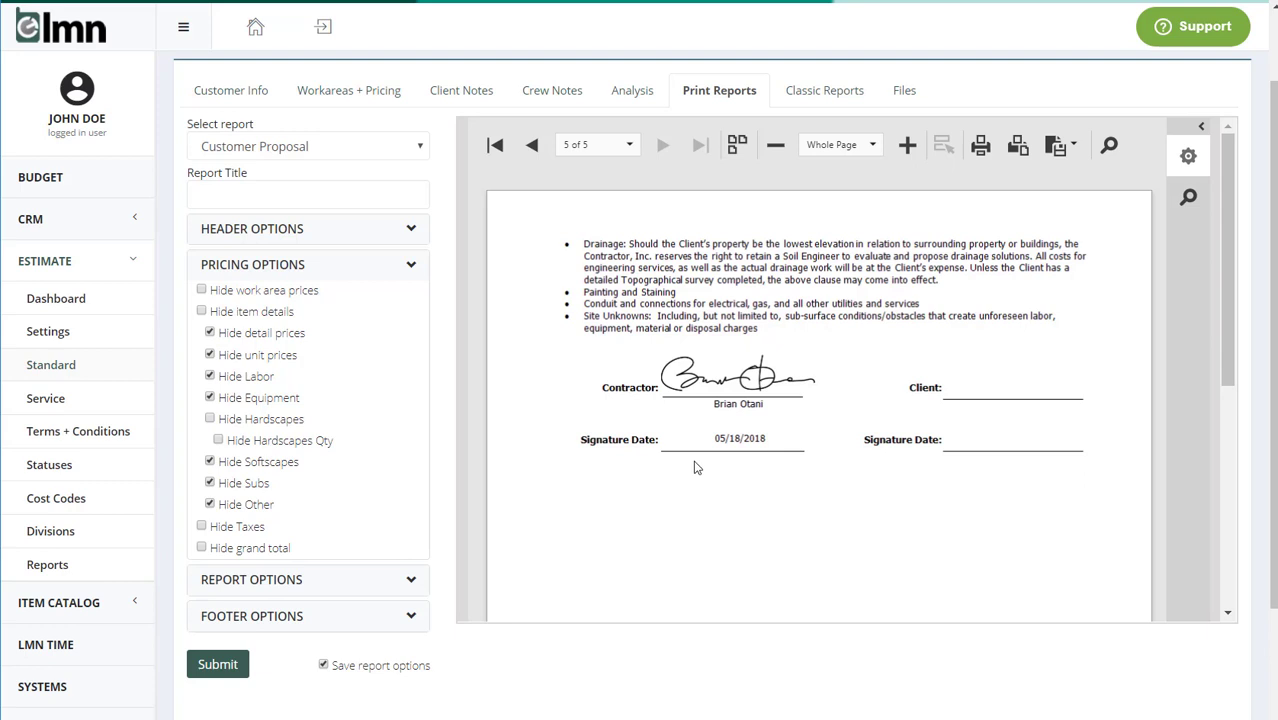
click(362, 94)
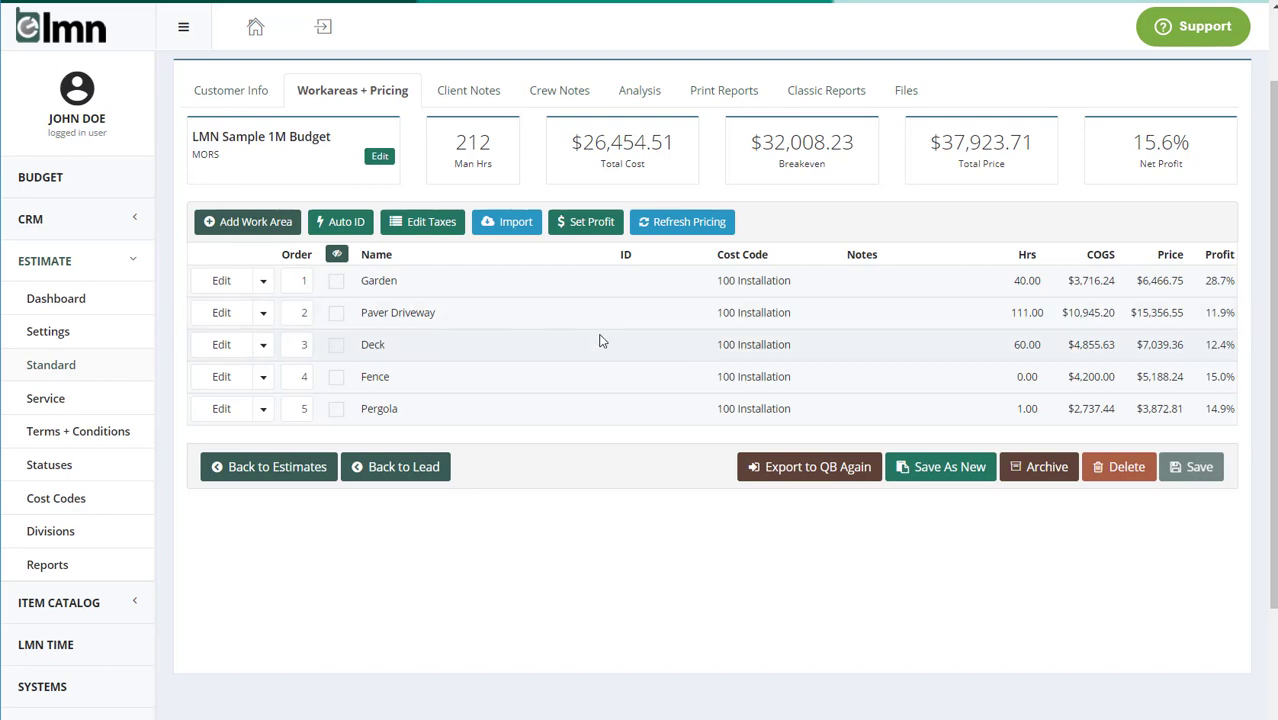
- Edit Paver Driveway and inspect the labour item's 1220 sq. ft rate calculator without changes
click(221, 314)
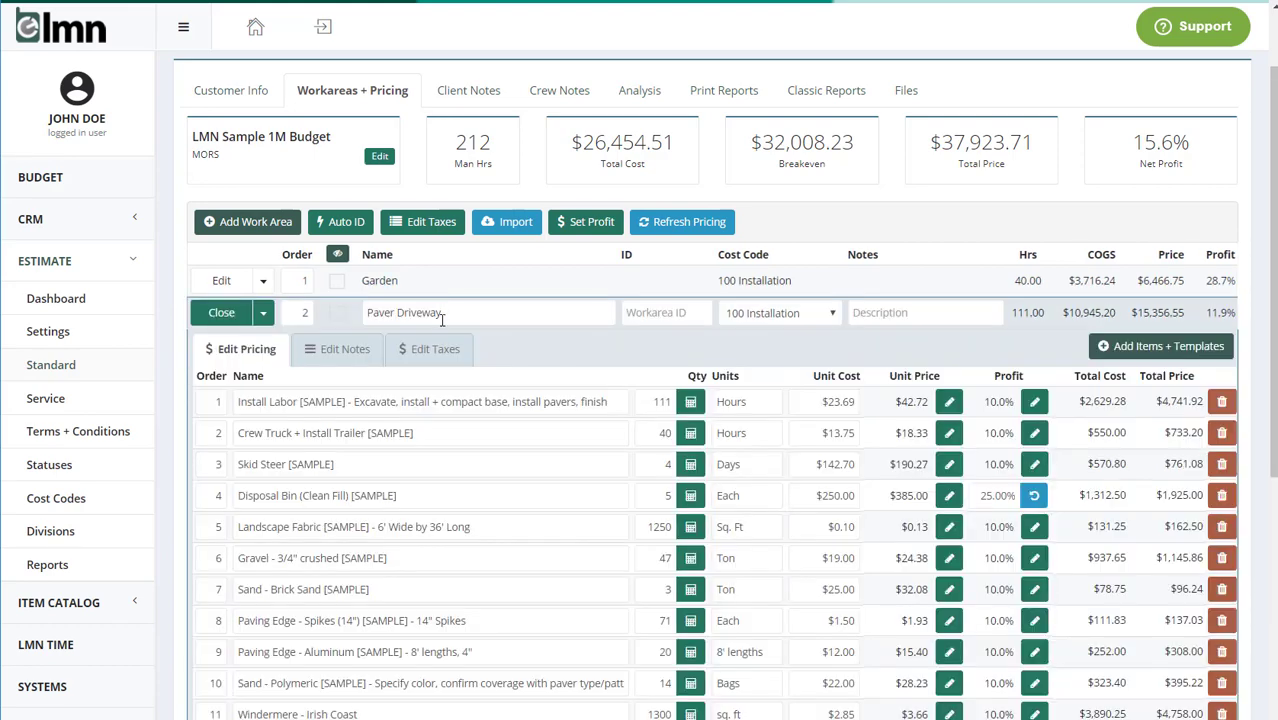
scroll(448, 340, down, 1)
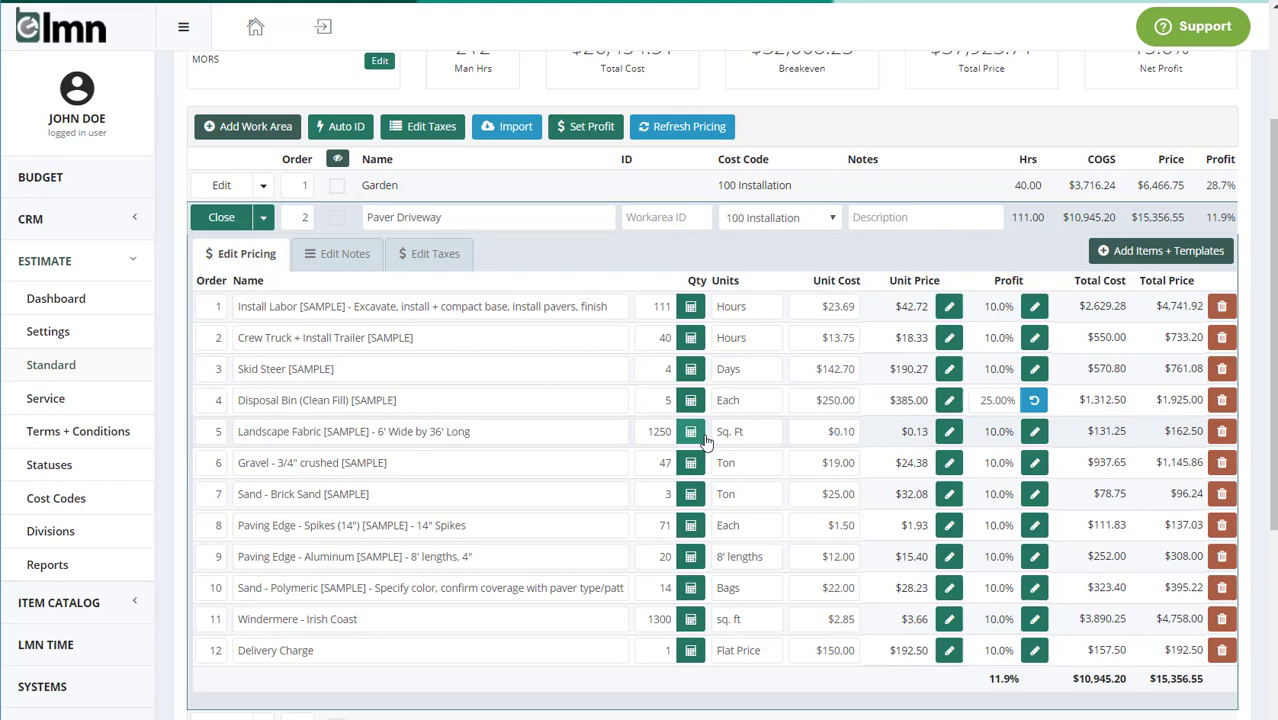
click(690, 306)
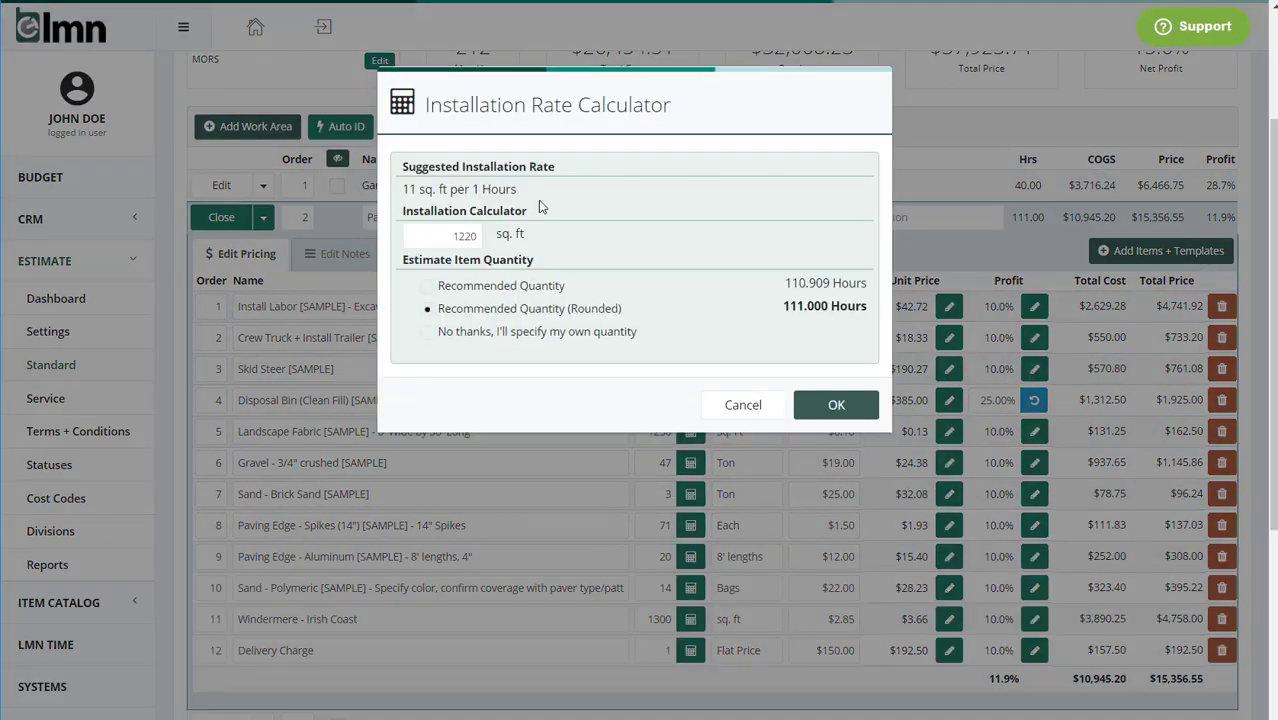
drag(441, 228, 544, 234)
click(745, 403)
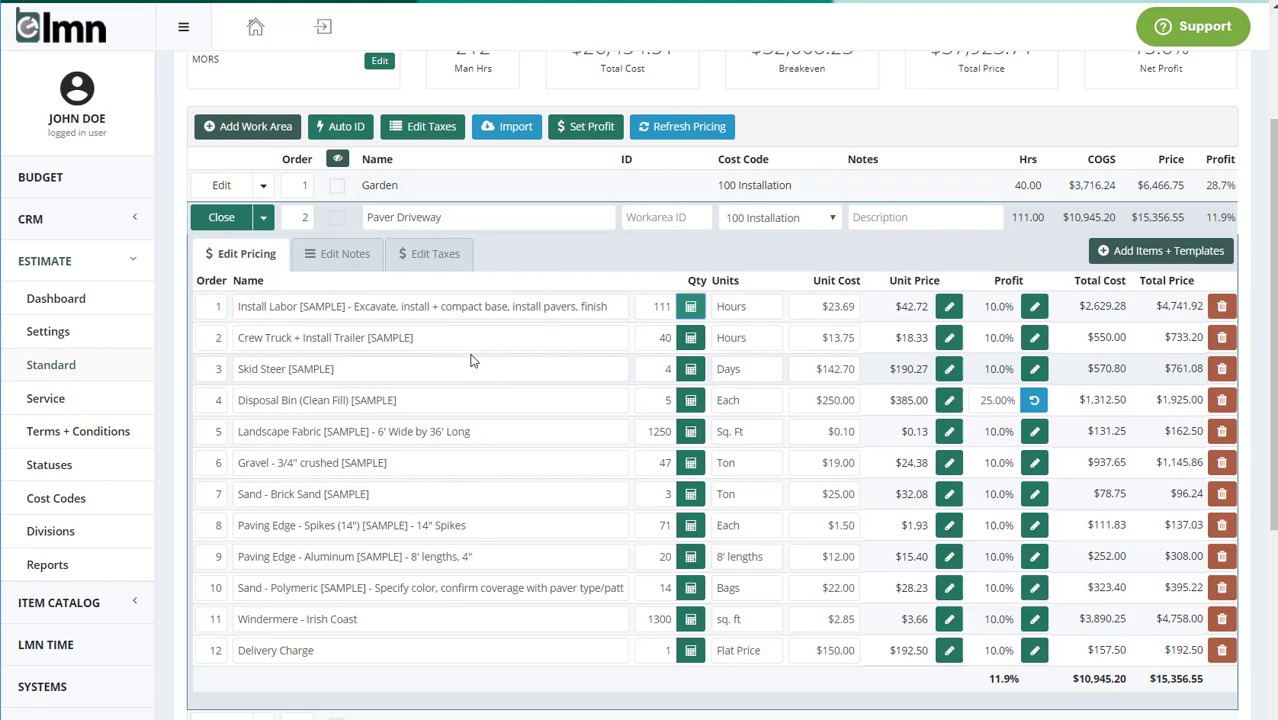
- Change the Paving Edge - Spikes quantity to -71, collapse Paver Driveway, and toggle work-area hiding
click(656, 528)
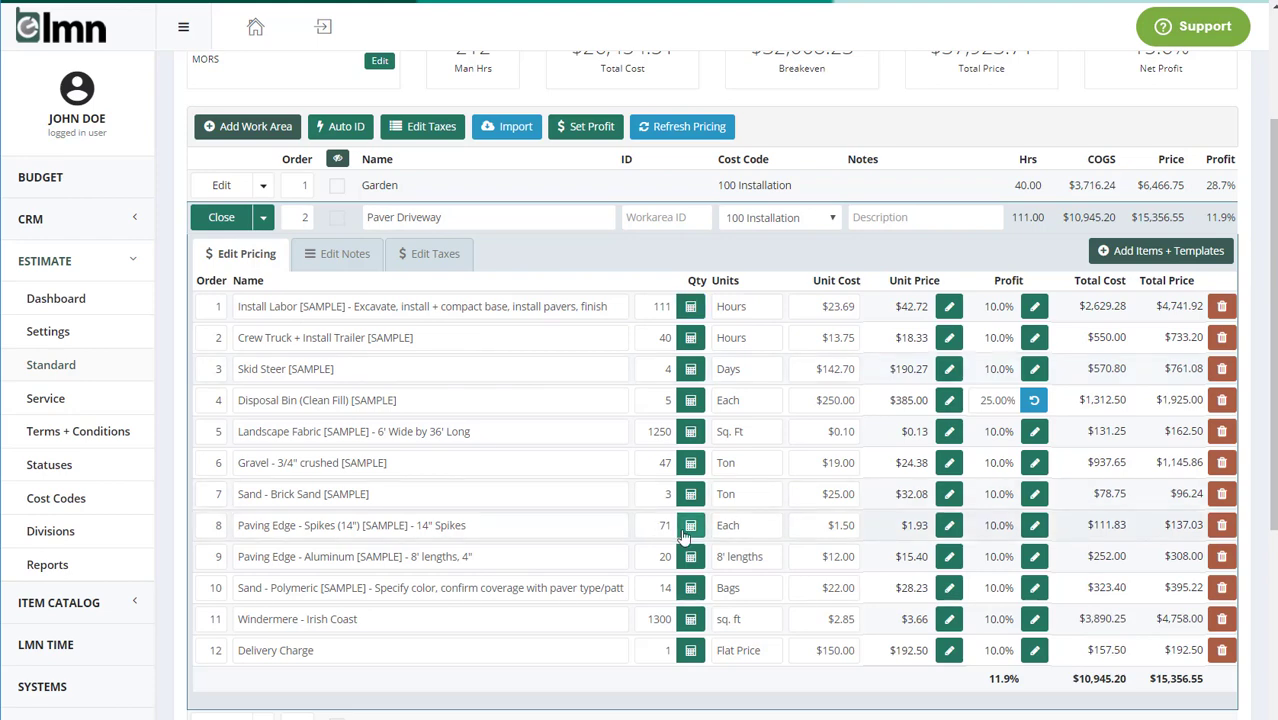
text(-)
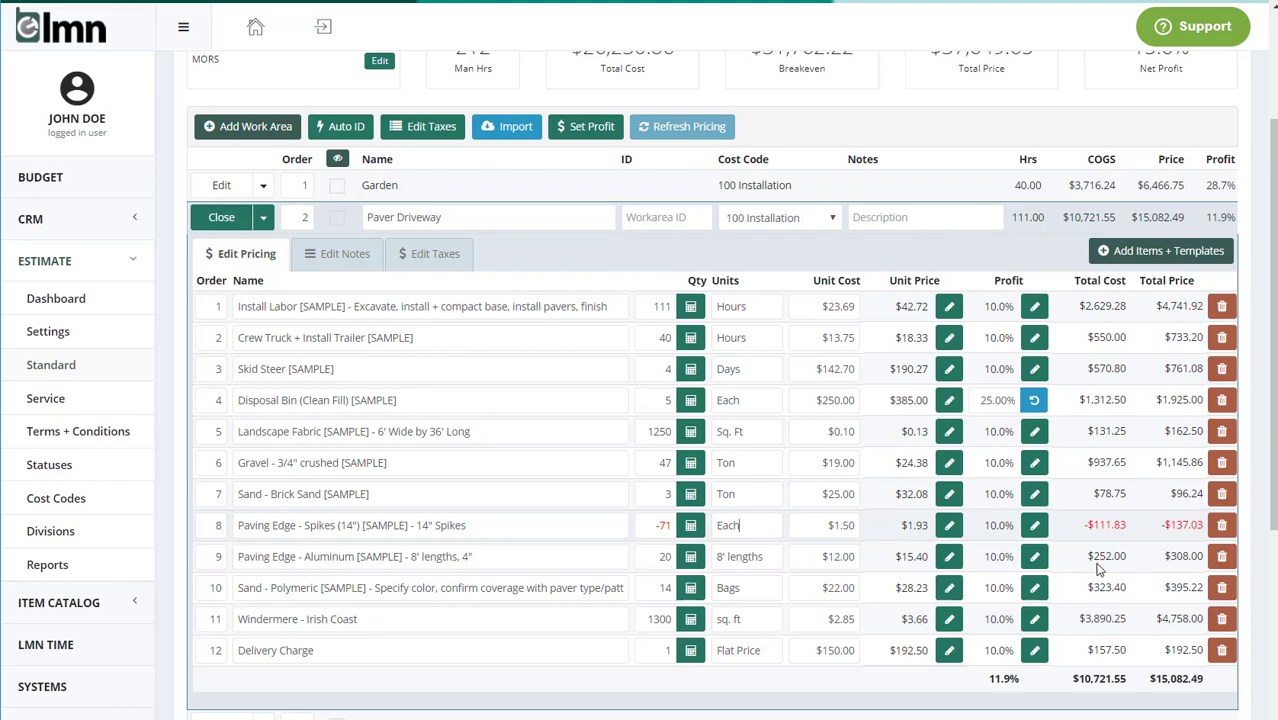
click(227, 226)
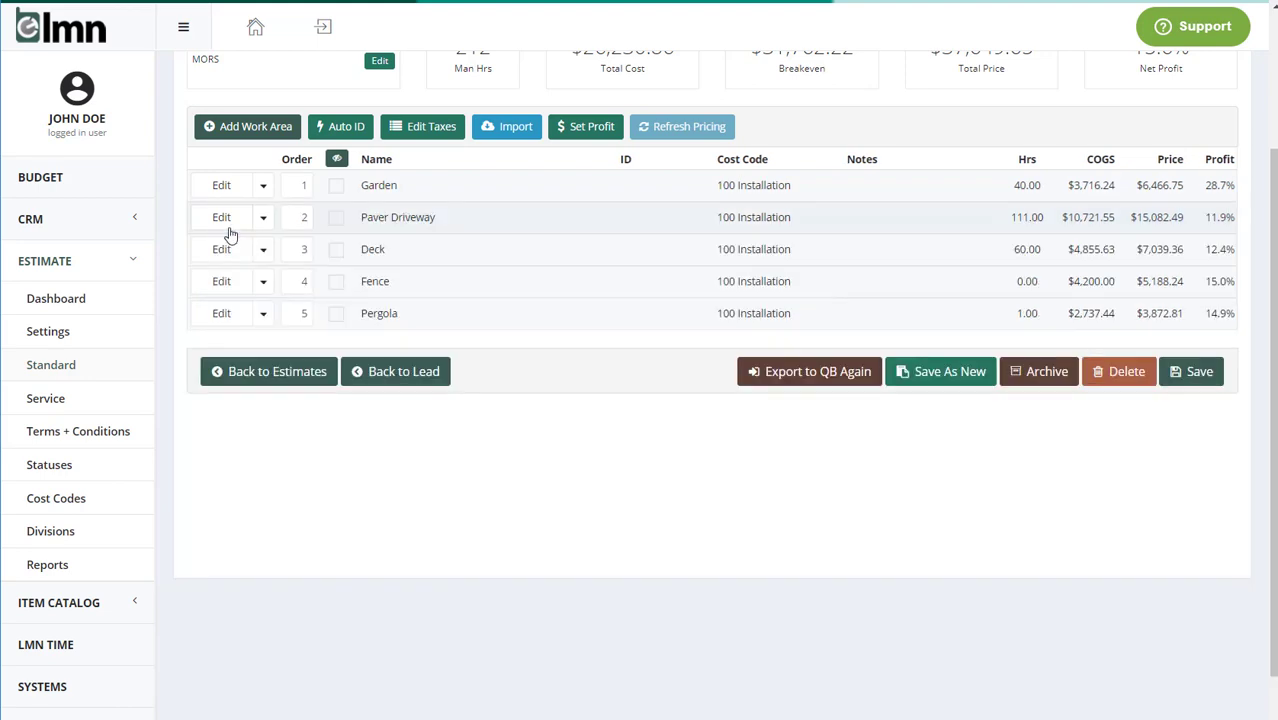
click(338, 162)
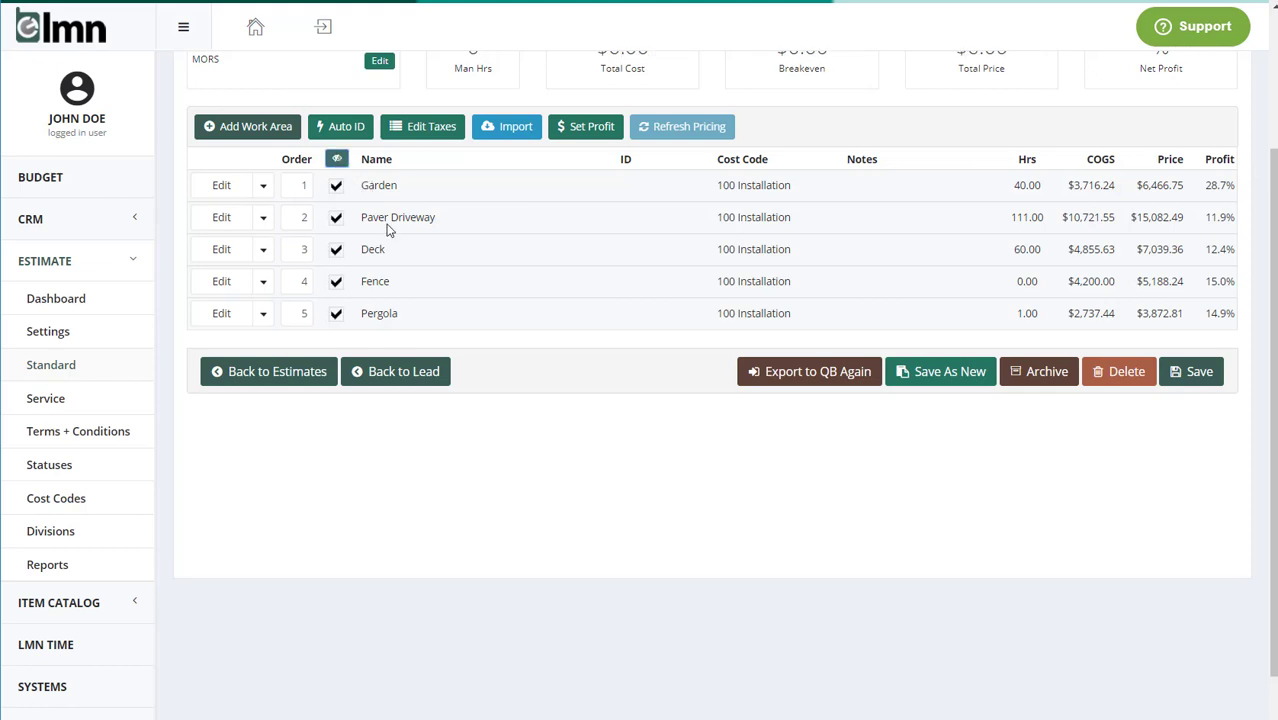
click(337, 162)
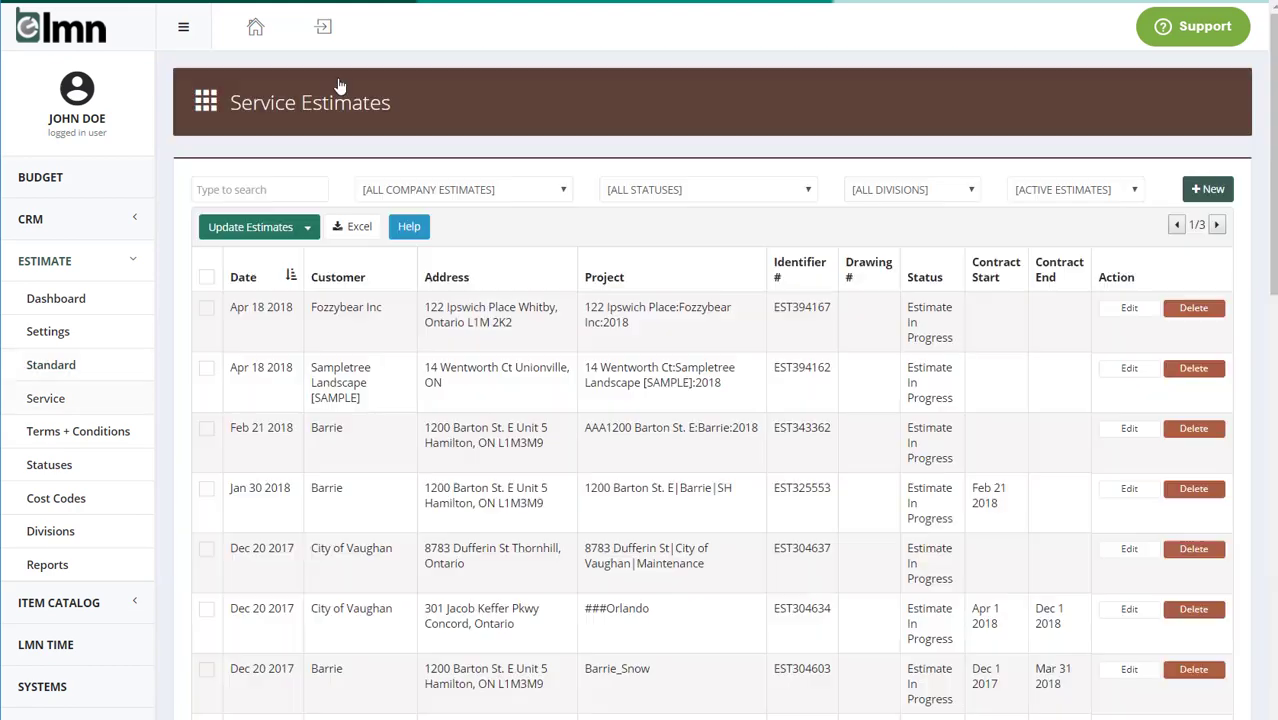
scroll(418, 520, down, 5)
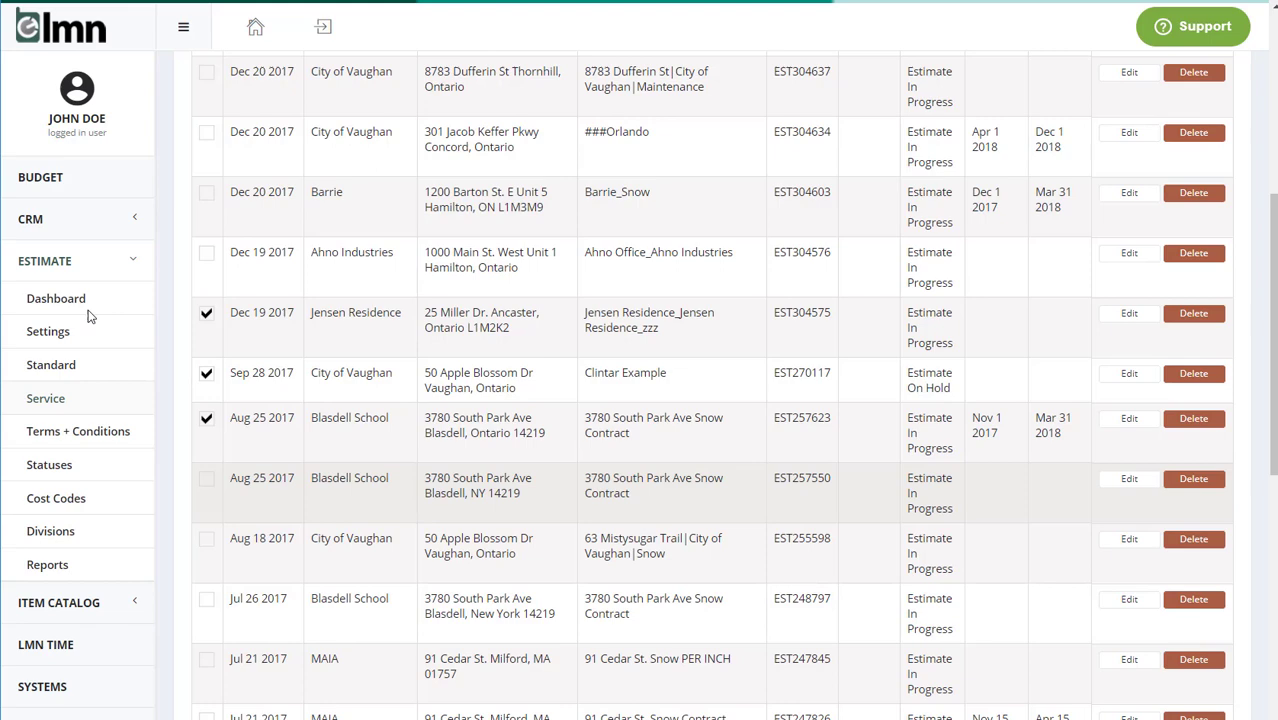
click(206, 479)
scroll(370, 510, up, 5)
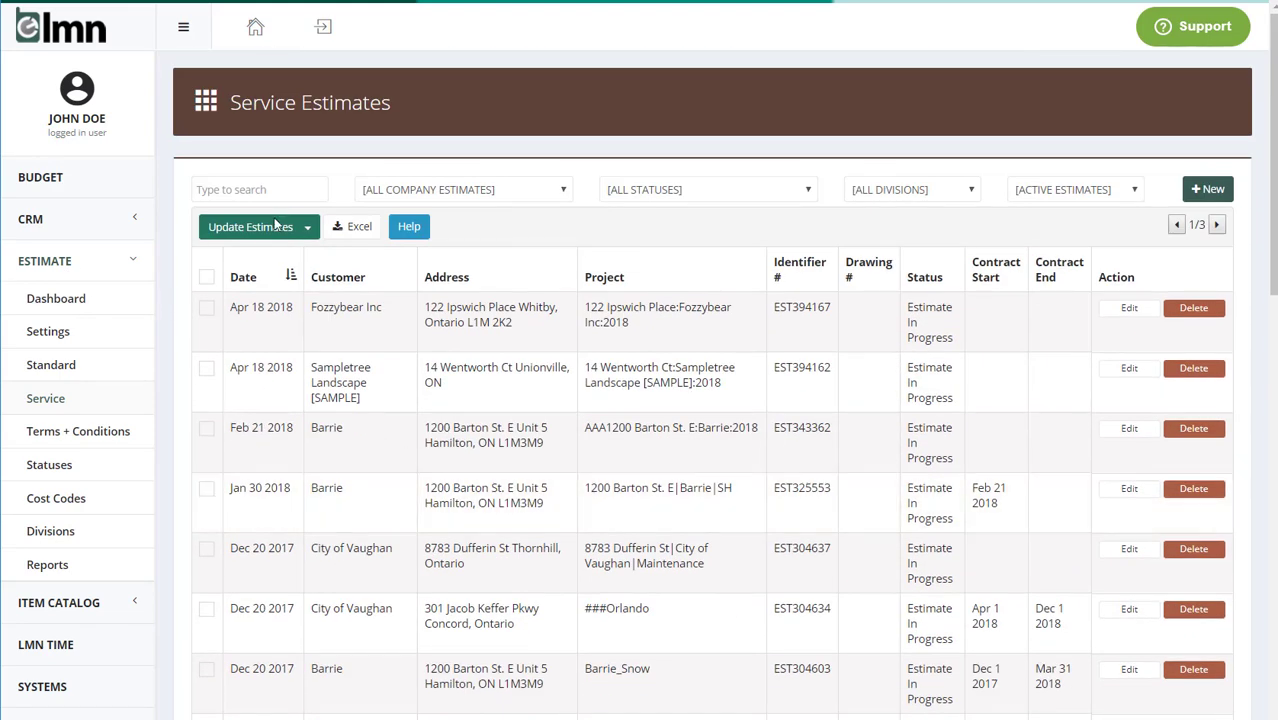
click(278, 228)
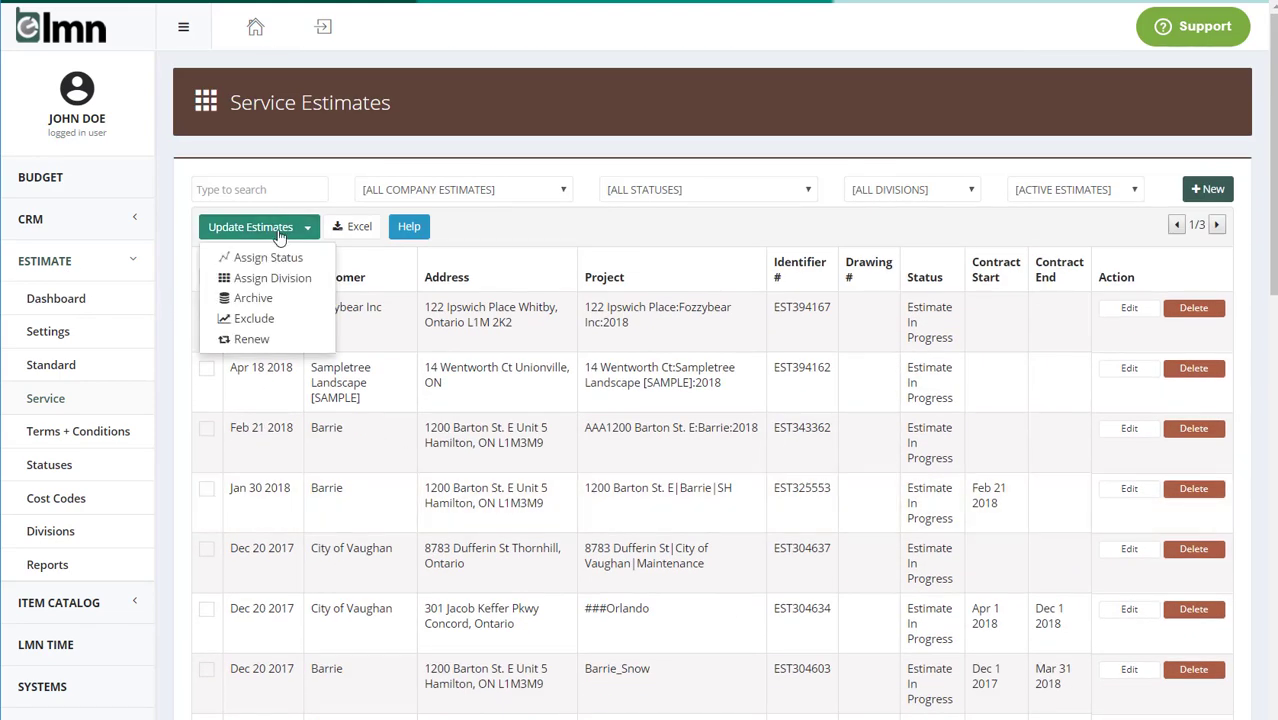
click(251, 339)
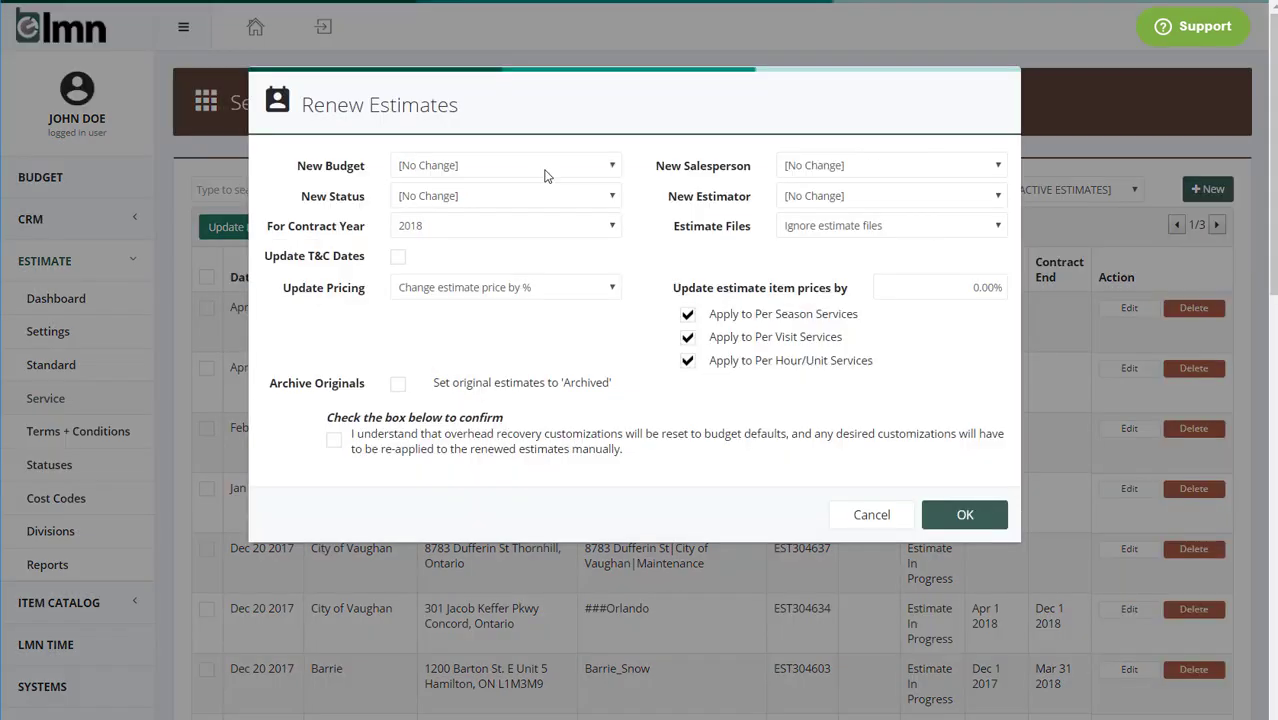
click(544, 176)
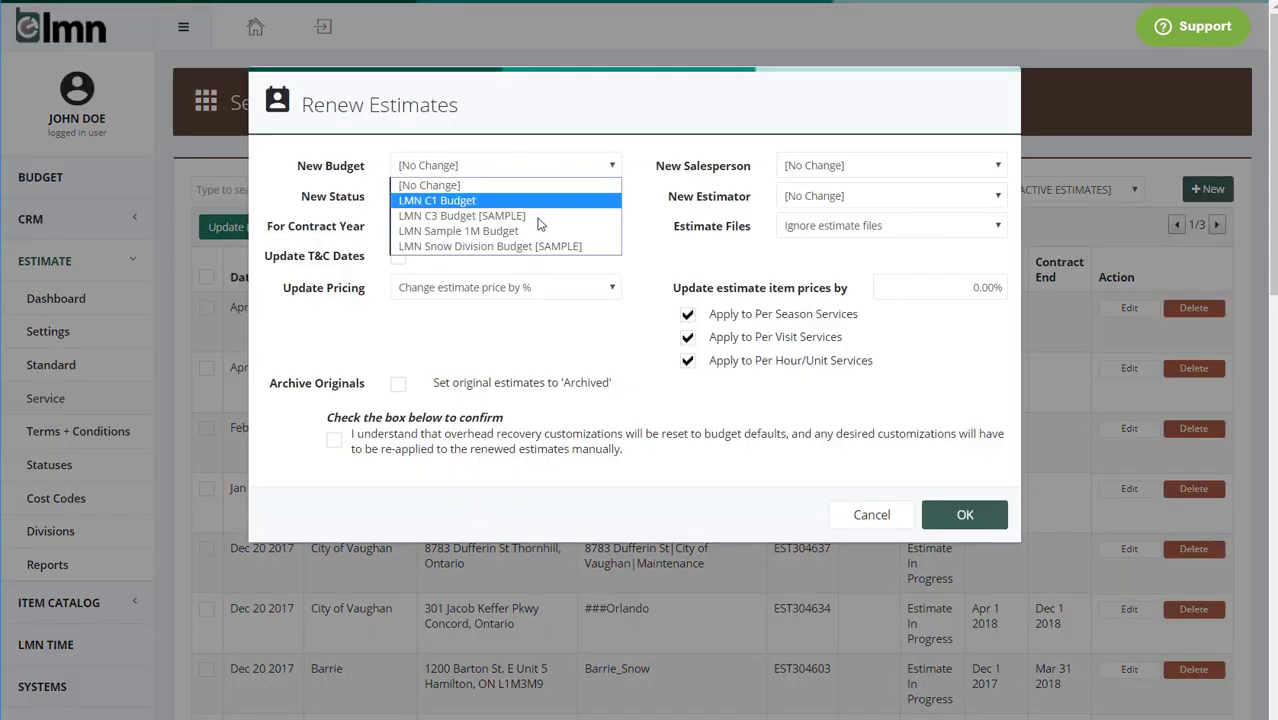
key(Escape)
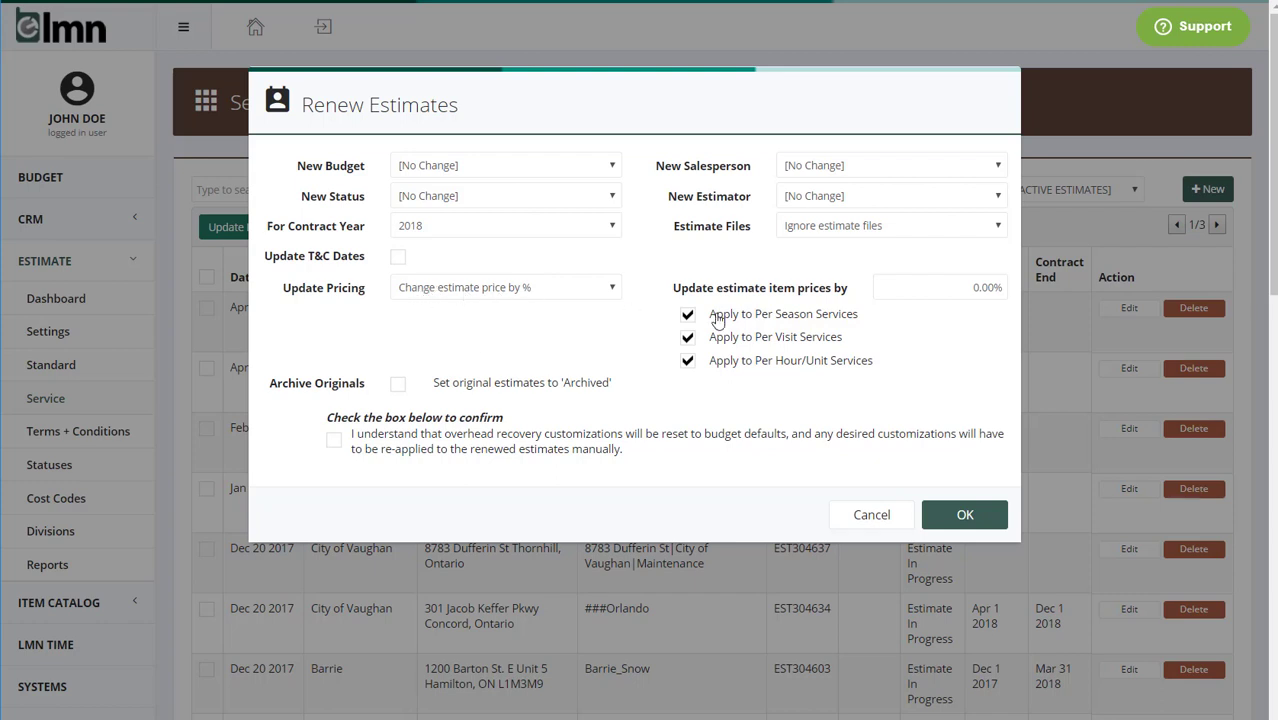
click(970, 288)
text(2)
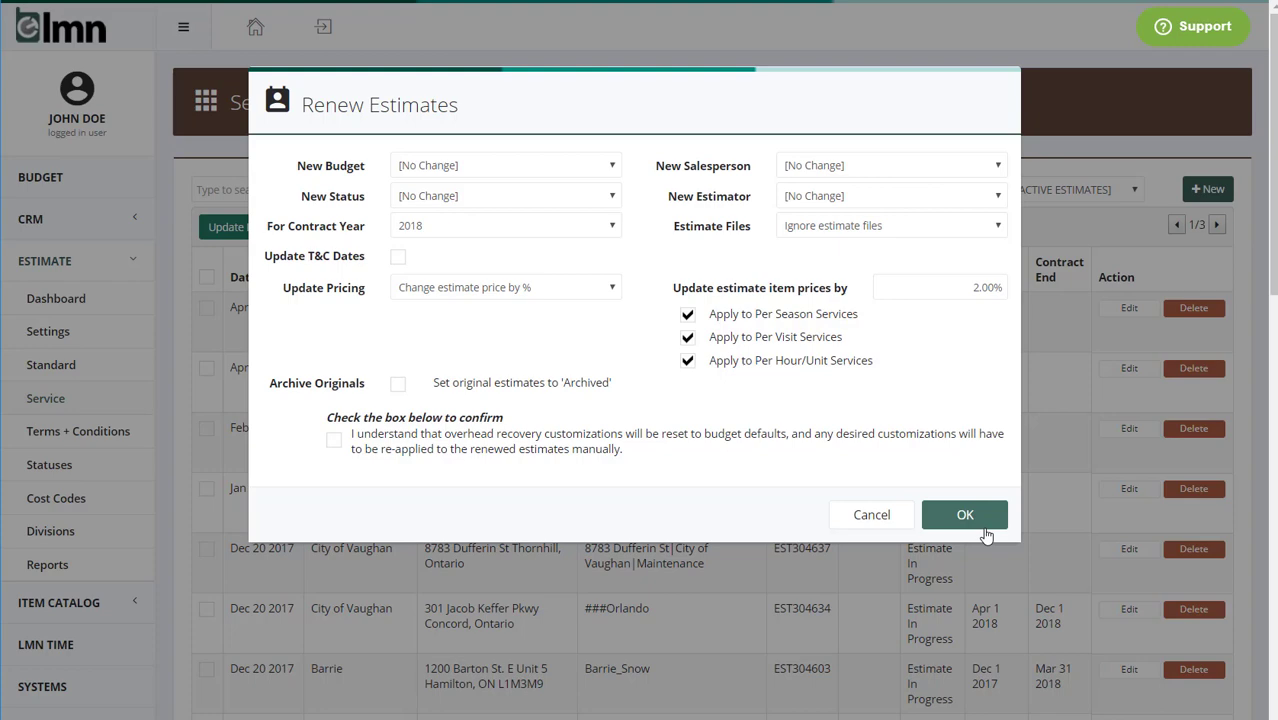
click(895, 522)
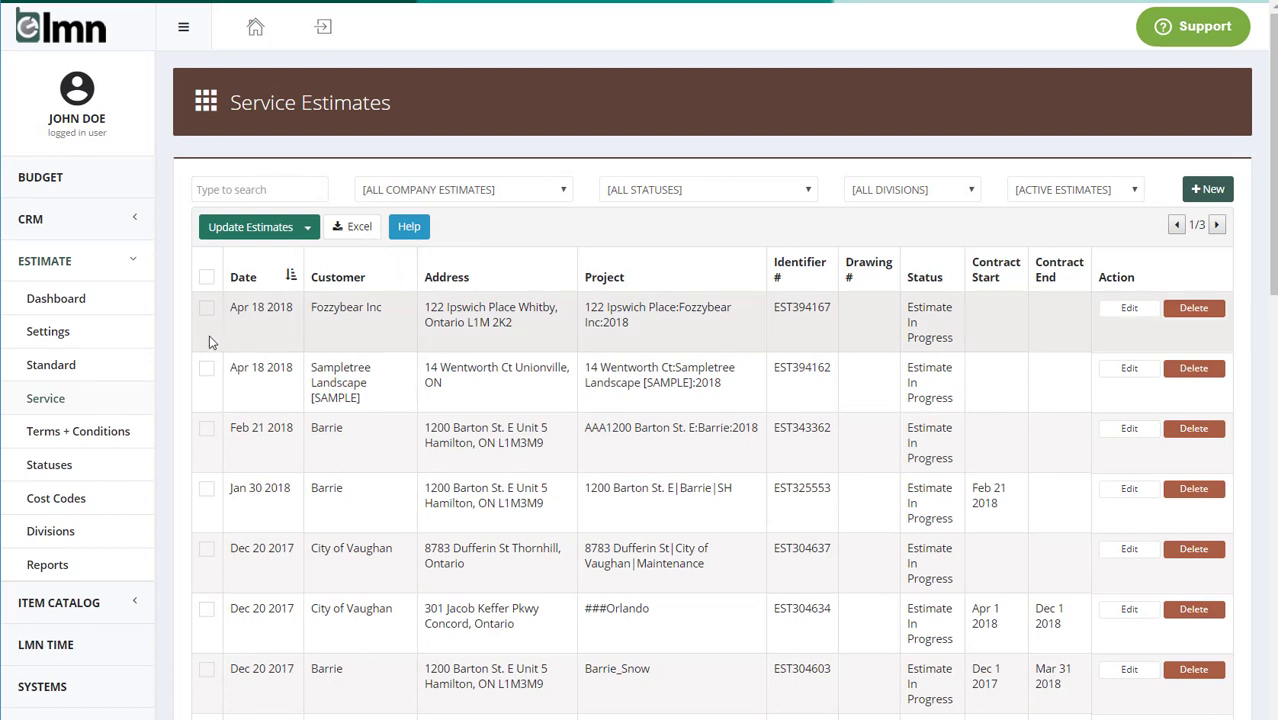
- Export service estimates to Excel, inspect the AG, AH and Predicted Sales columns, then return to LMN
click(360, 228)
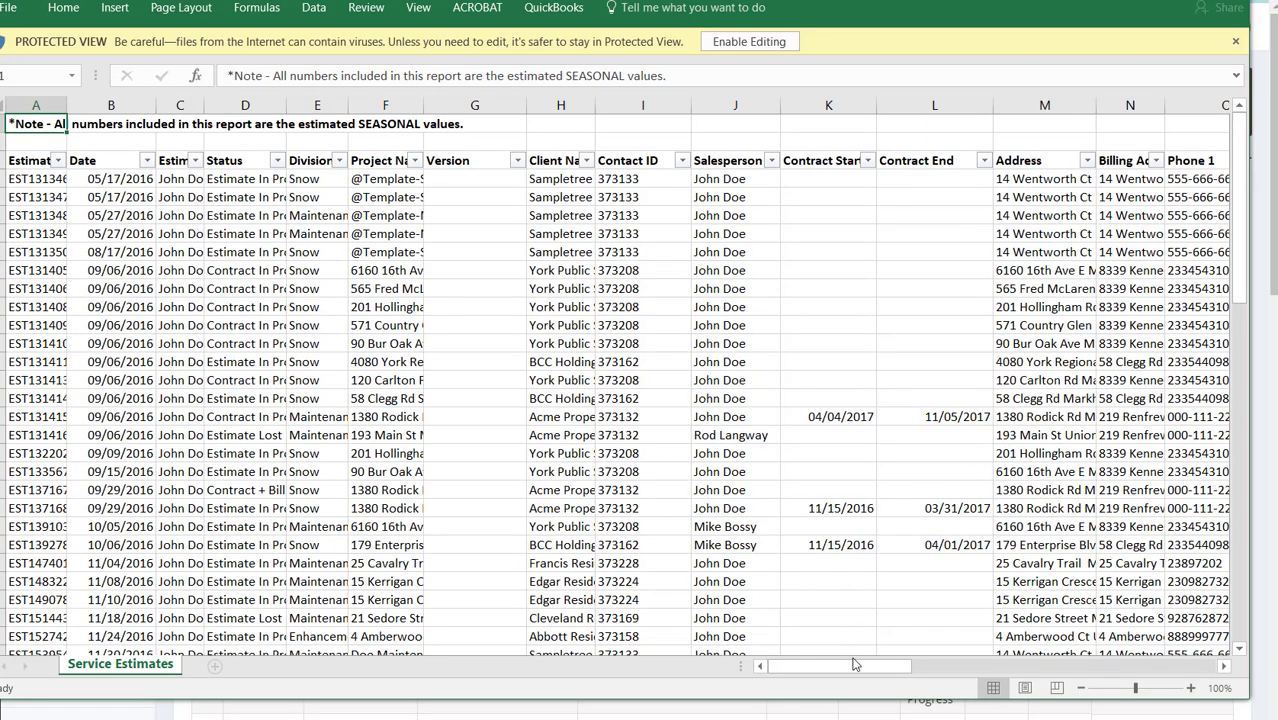
drag(816, 671, 1118, 671)
click(1044, 97)
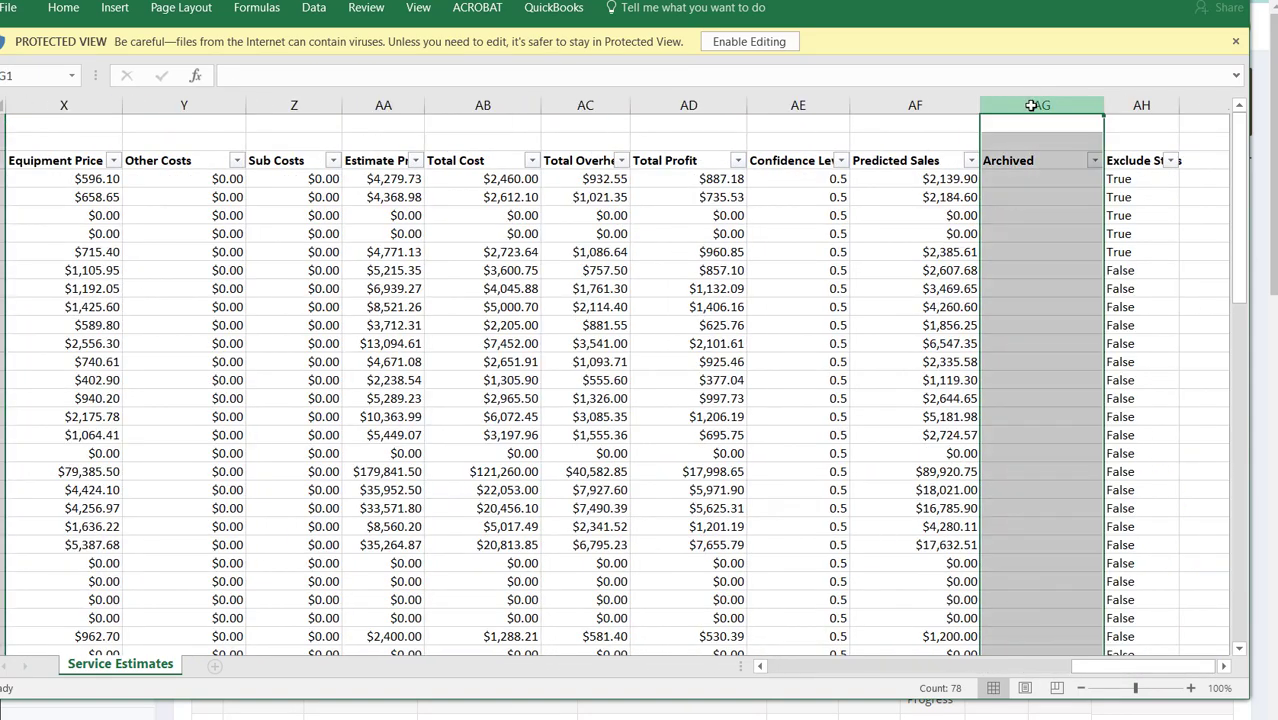
click(1140, 98)
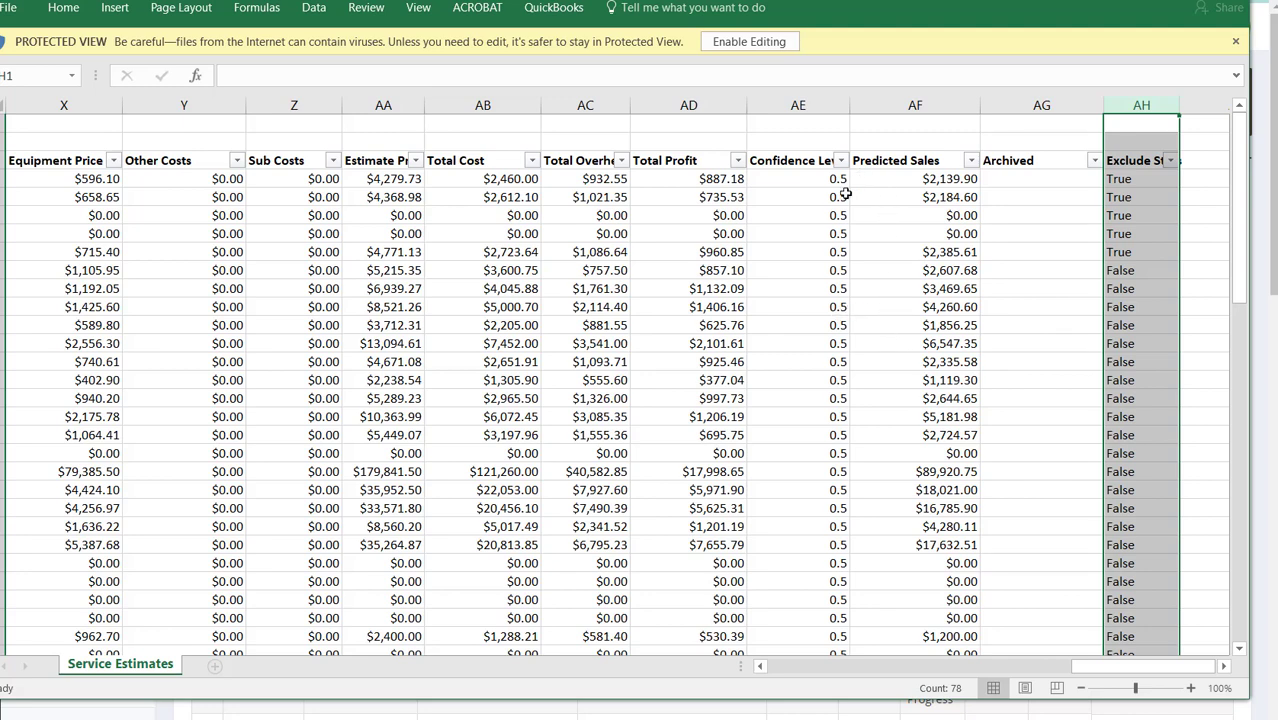
click(948, 104)
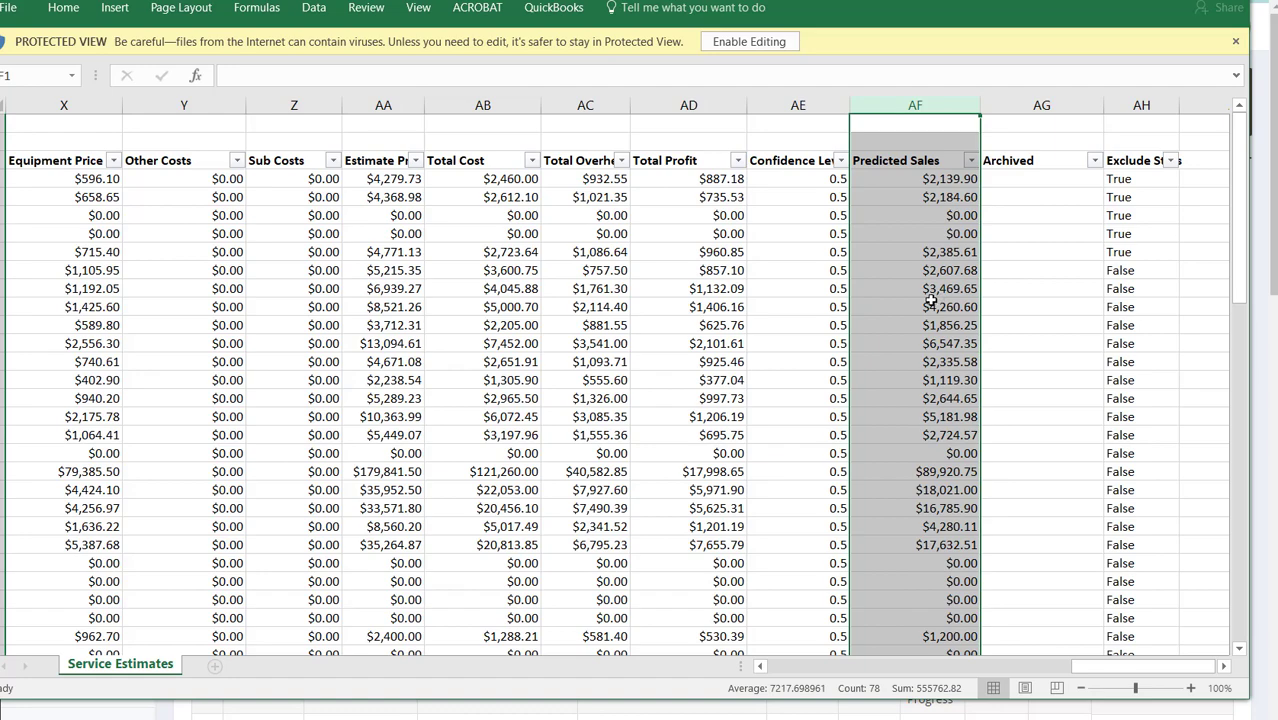
key(alt+Tab)
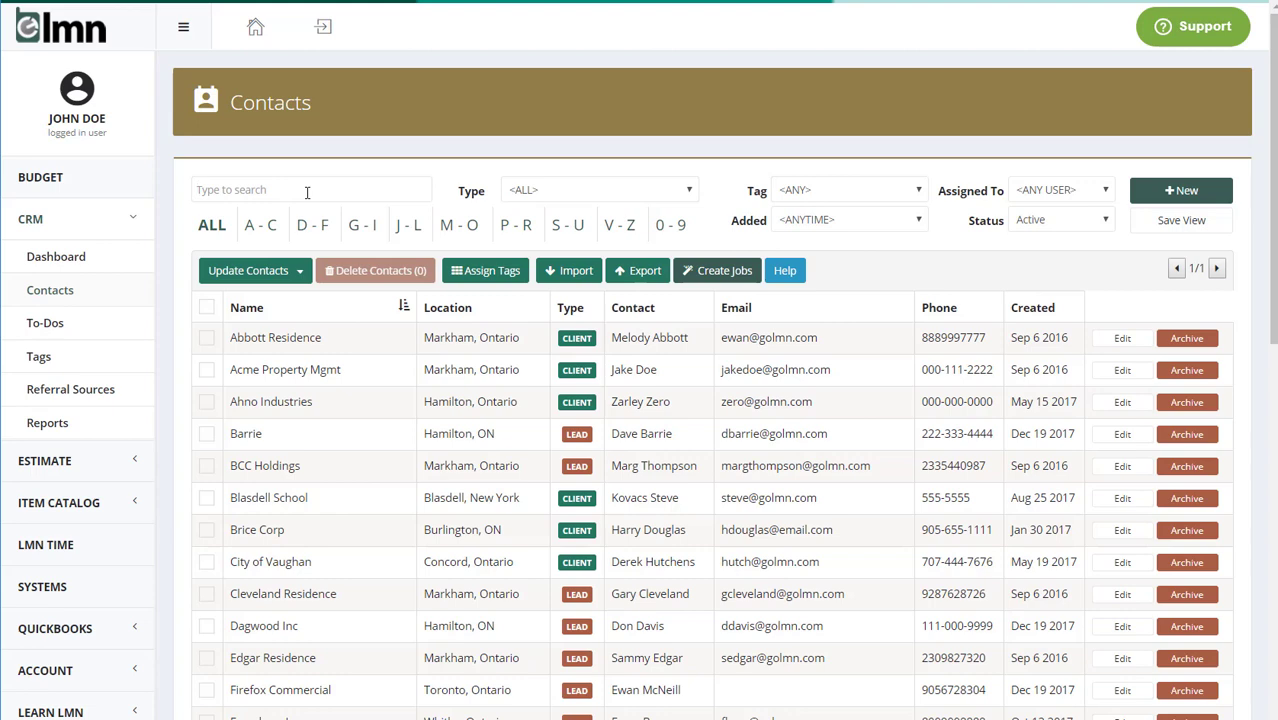
- Search Contacts by a phone-number fragment, narrowing the list to two matches, and select the search text
text(4444)
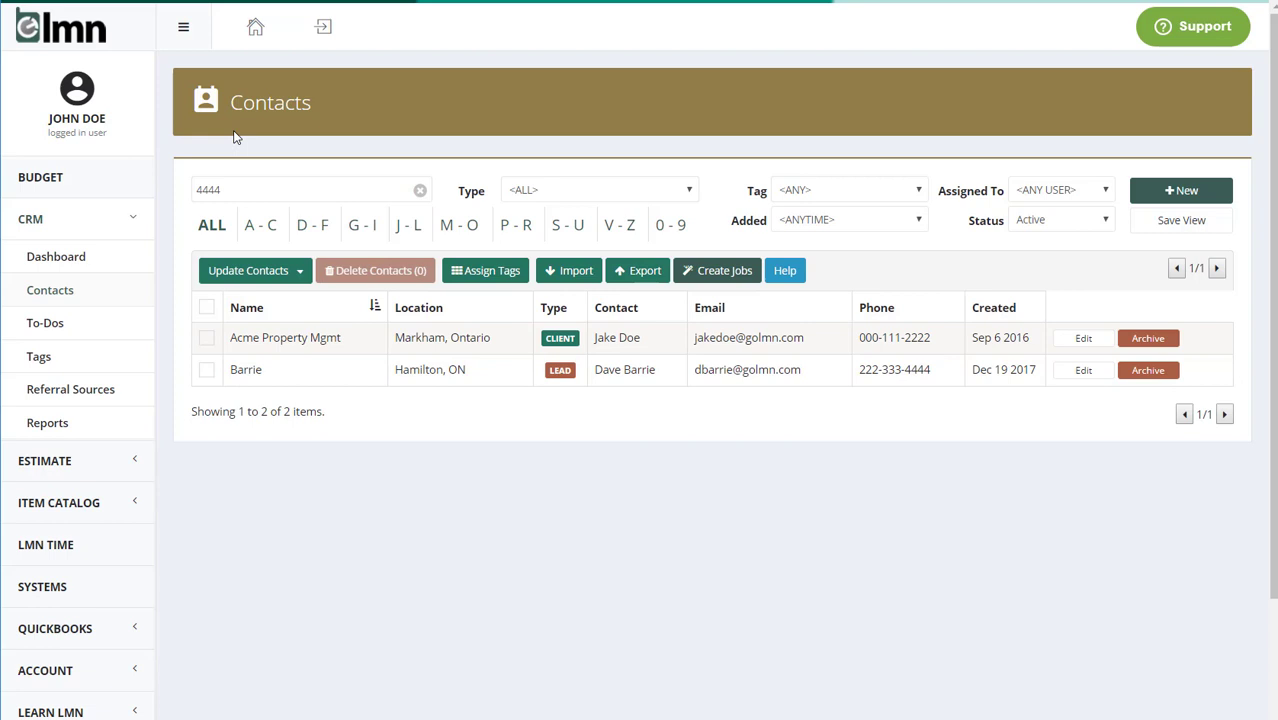
key(ctrl+a)
- Open the CRM To-Dos list and view its available View options
click(45, 323)
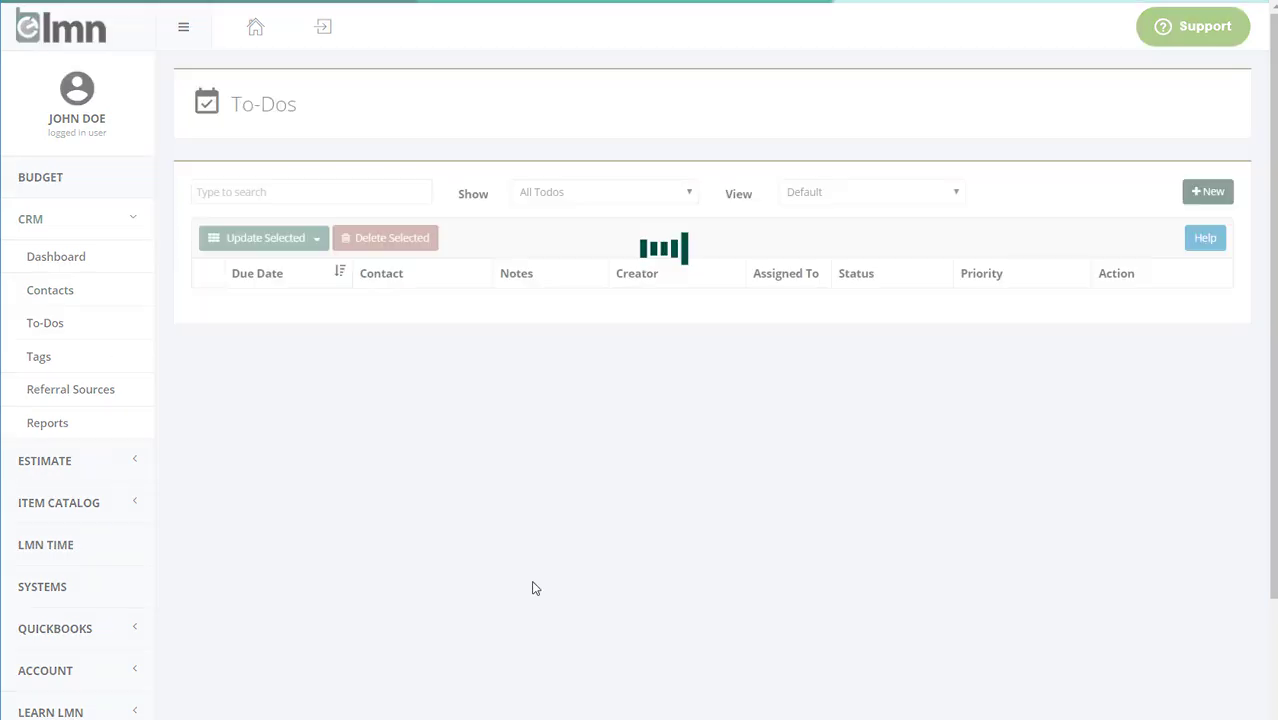
click(848, 195)
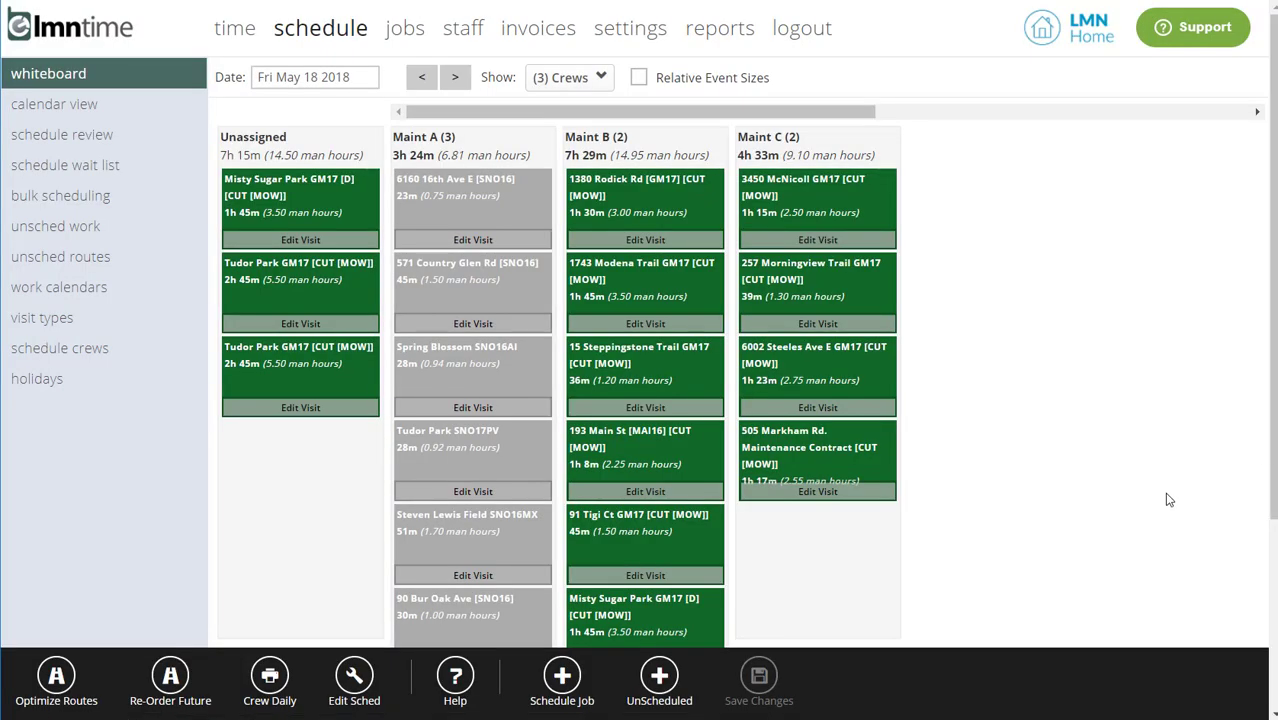
- Review the day's Edit Sched option and Apply To choices, then cancel without saving
click(355, 676)
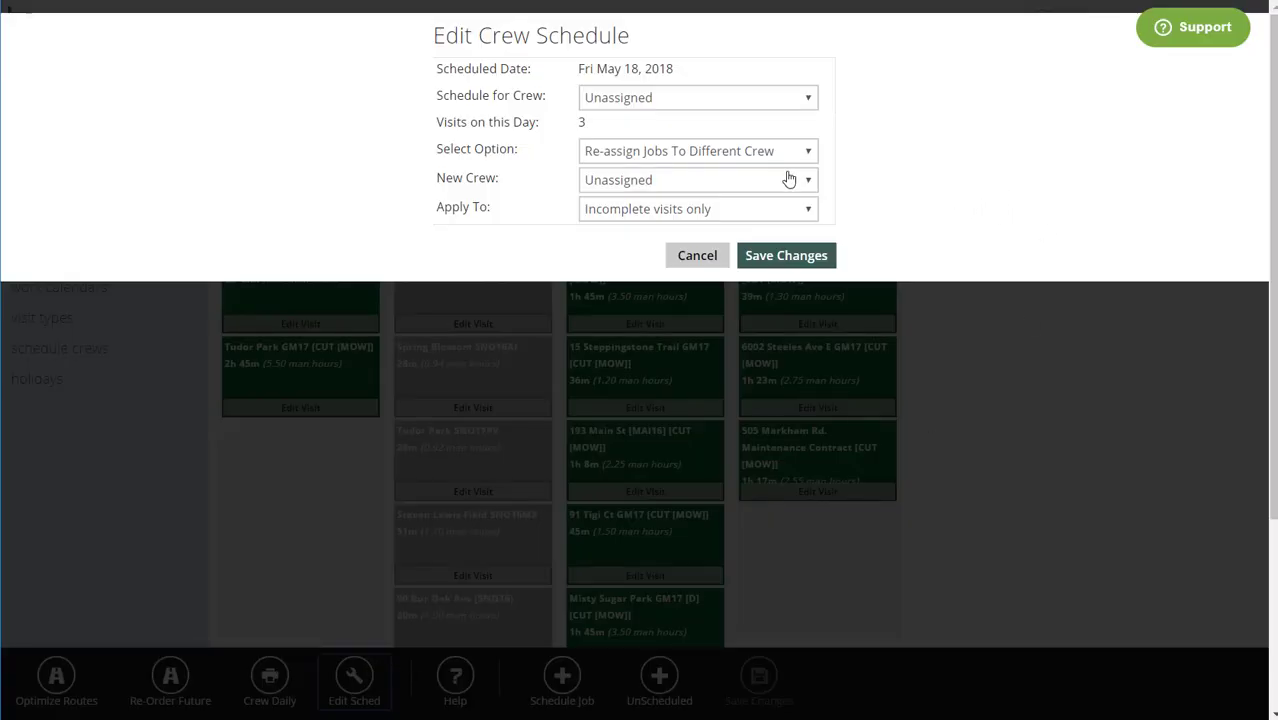
click(700, 152)
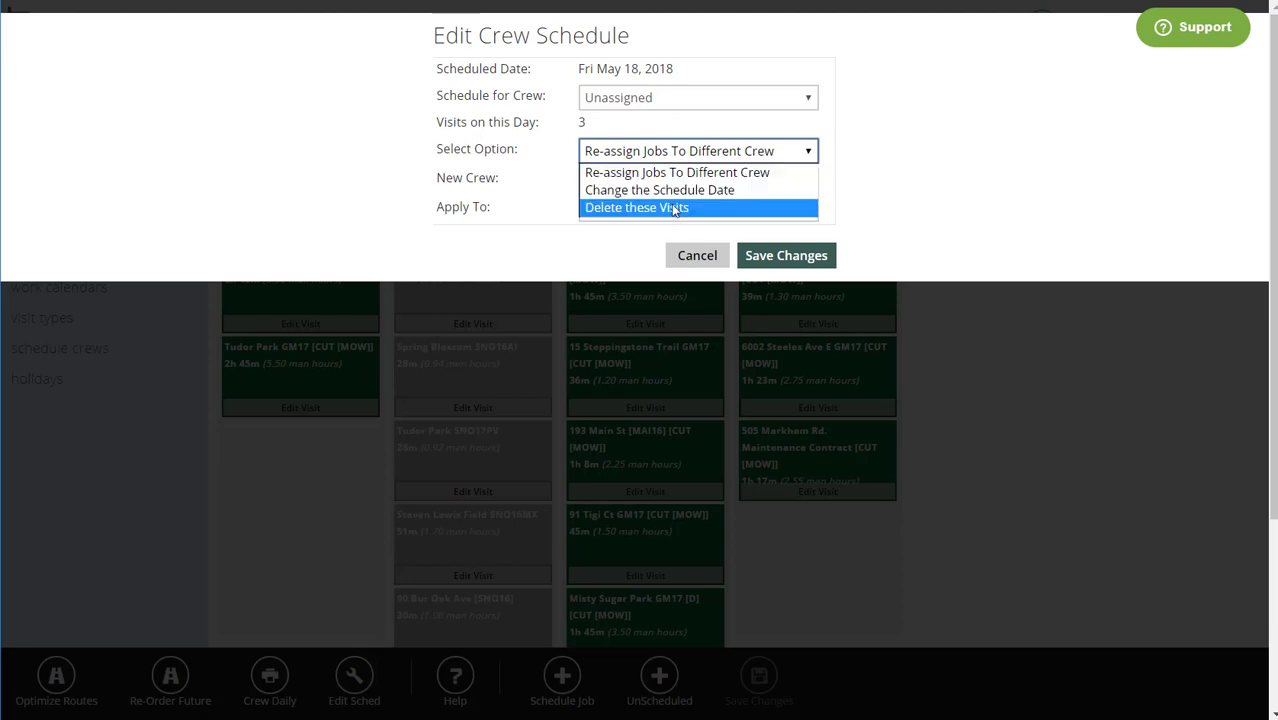
click(950, 191)
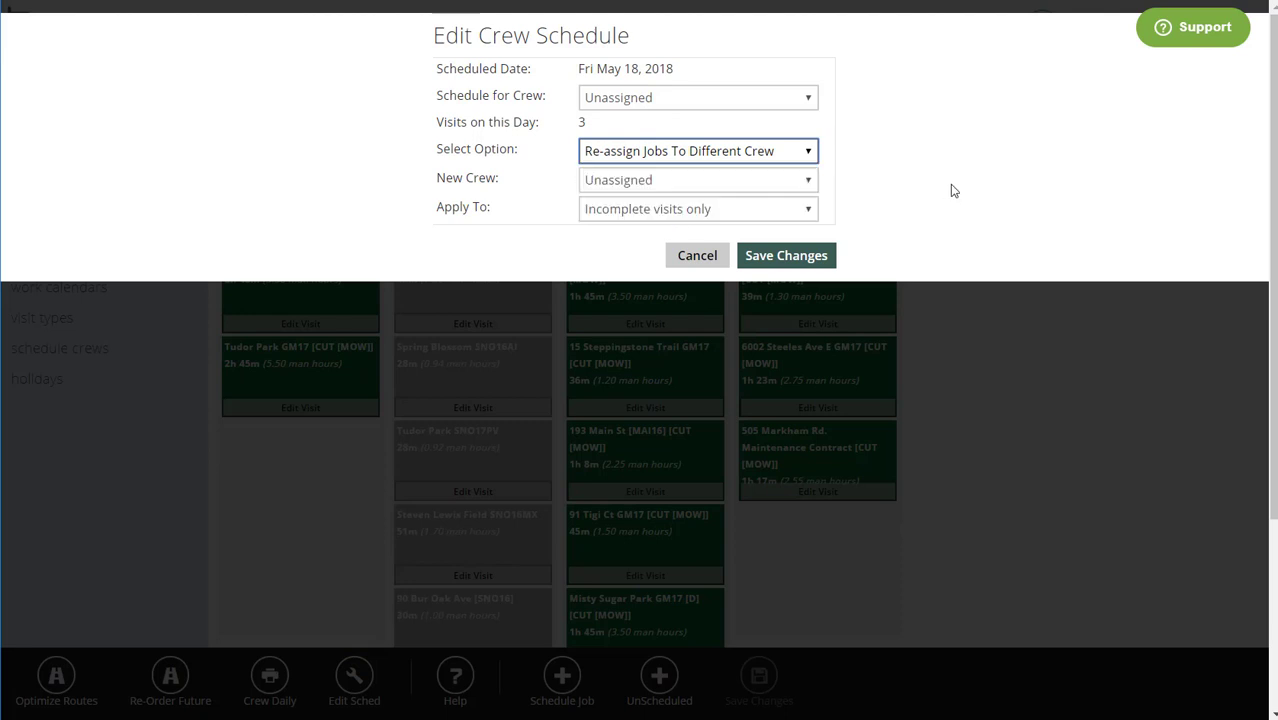
click(710, 212)
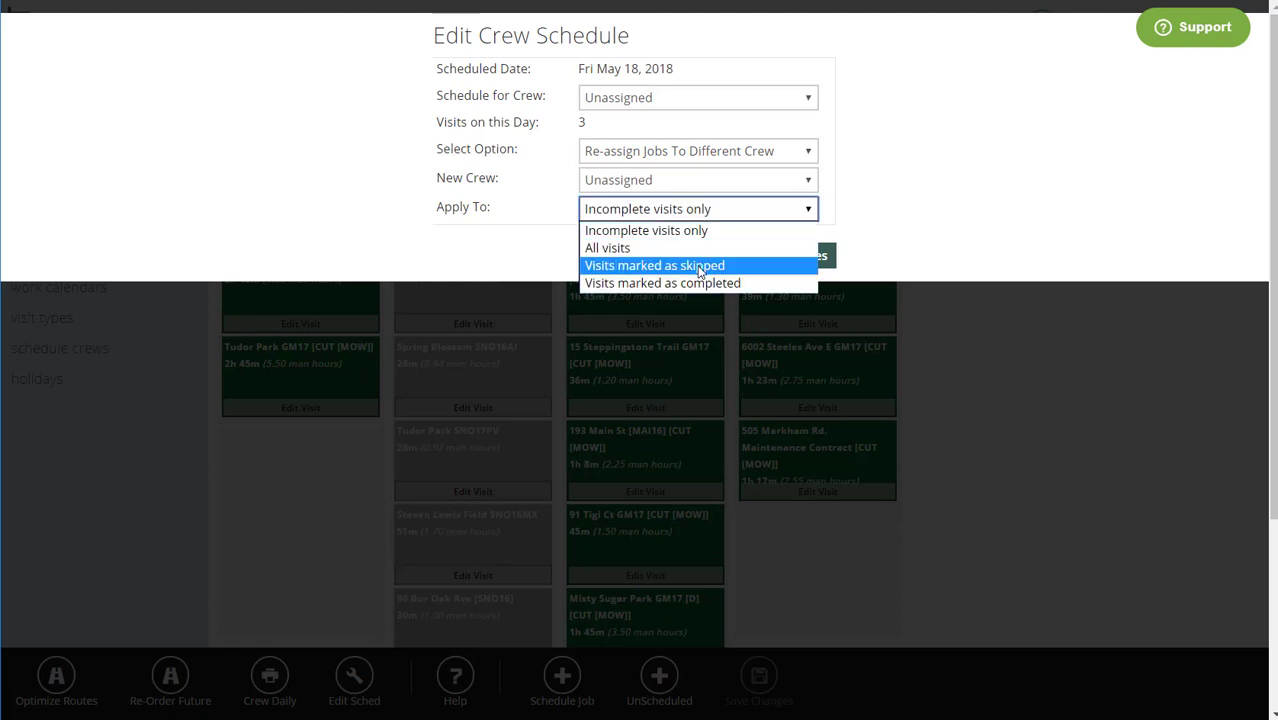
click(943, 201)
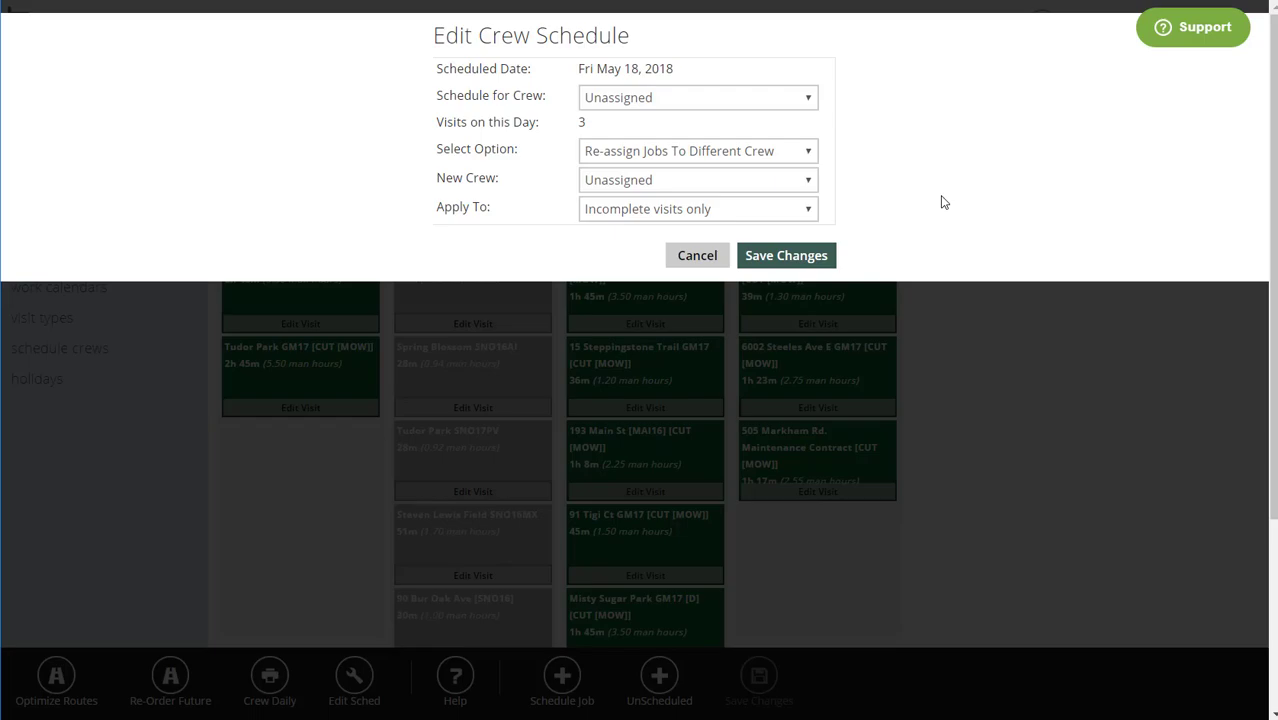
click(690, 257)
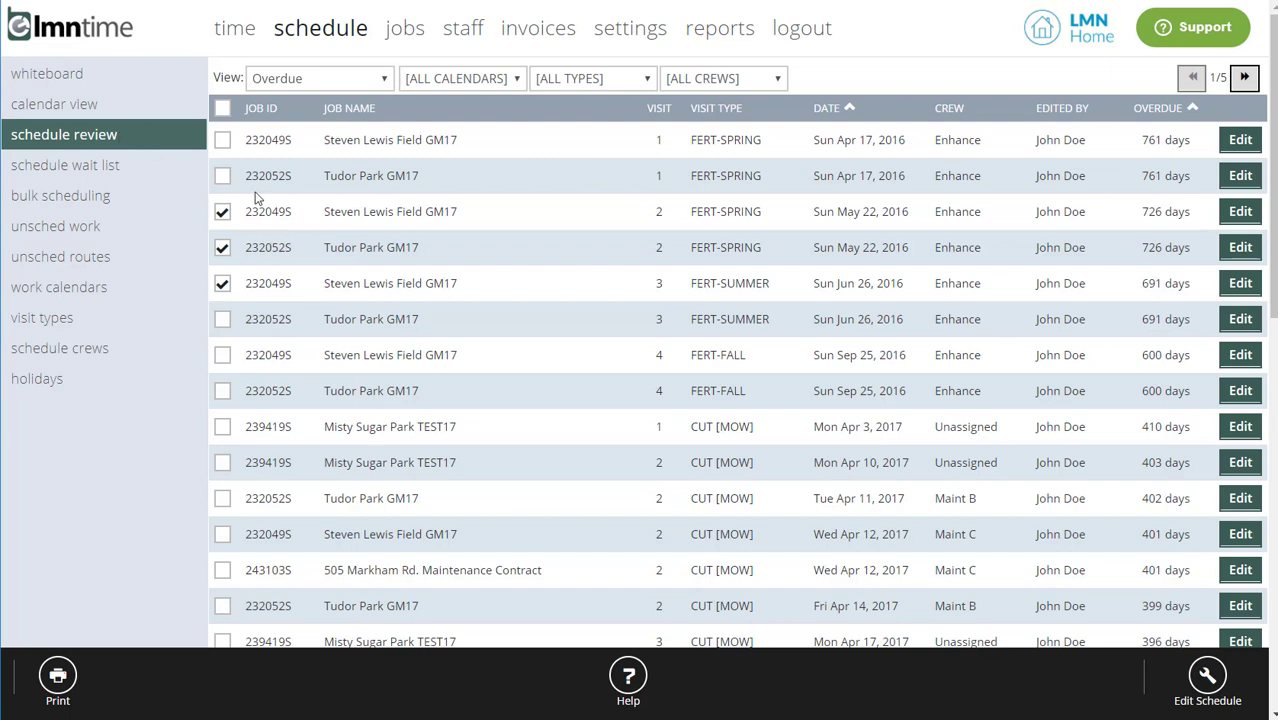
- Tick a fourth overdue visit and preview batch-edit options, keeping Assign to Crew, then cancel
click(223, 356)
click(1208, 678)
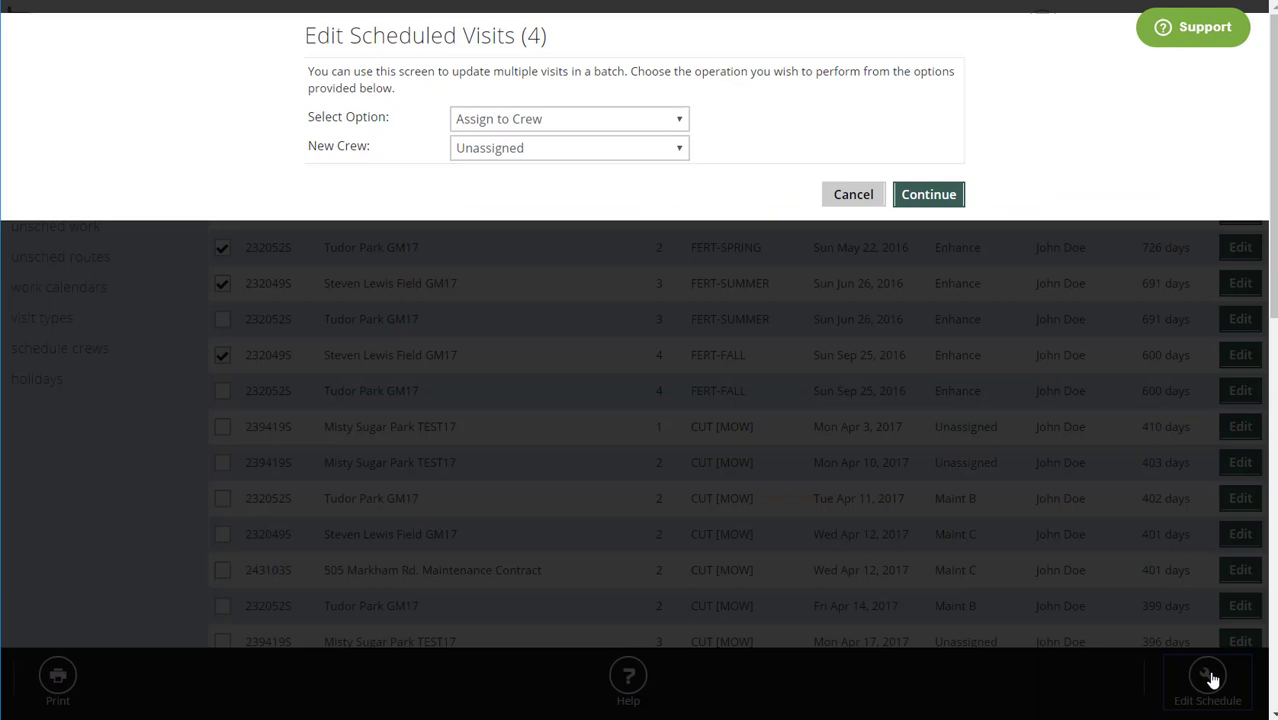
click(561, 121)
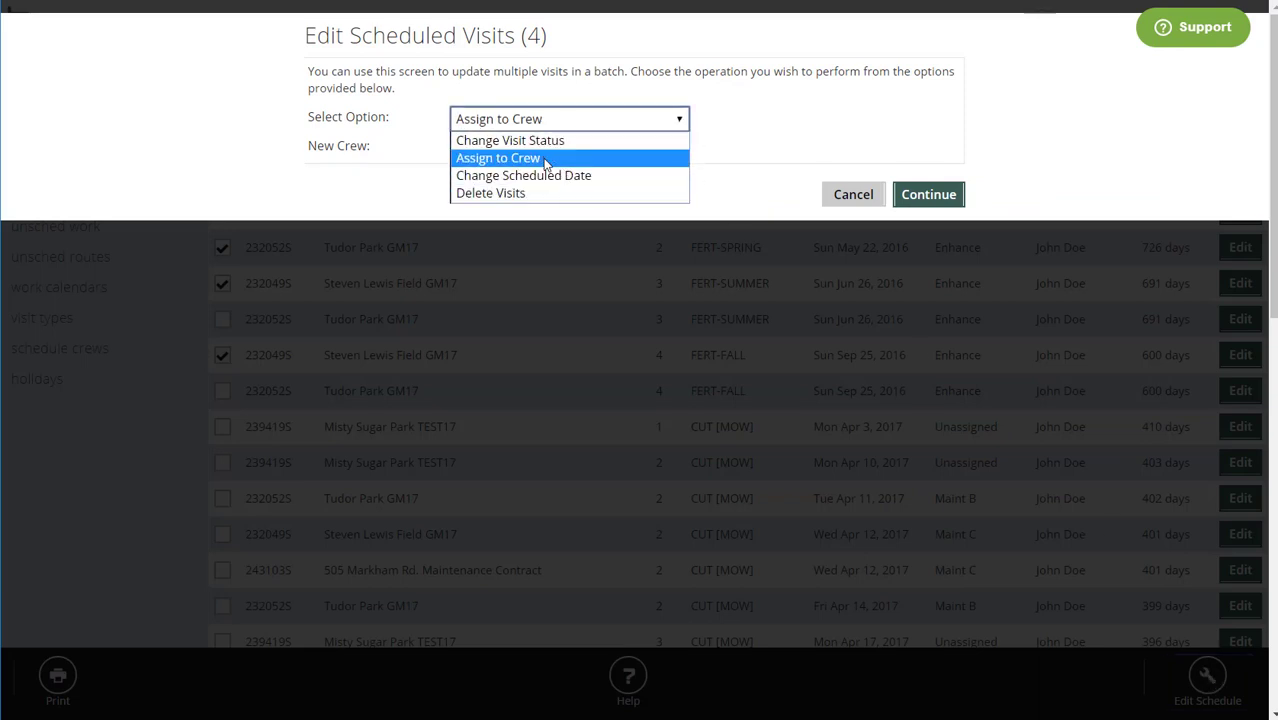
click(870, 203)
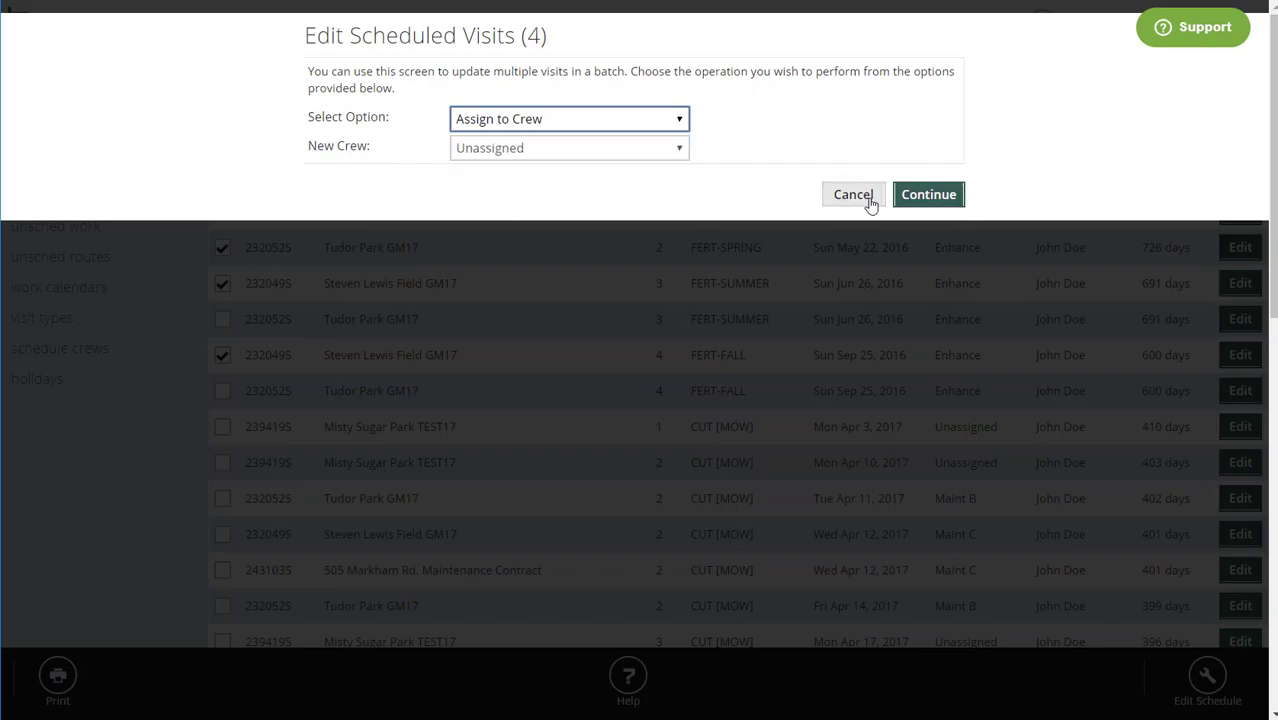
click(870, 203)
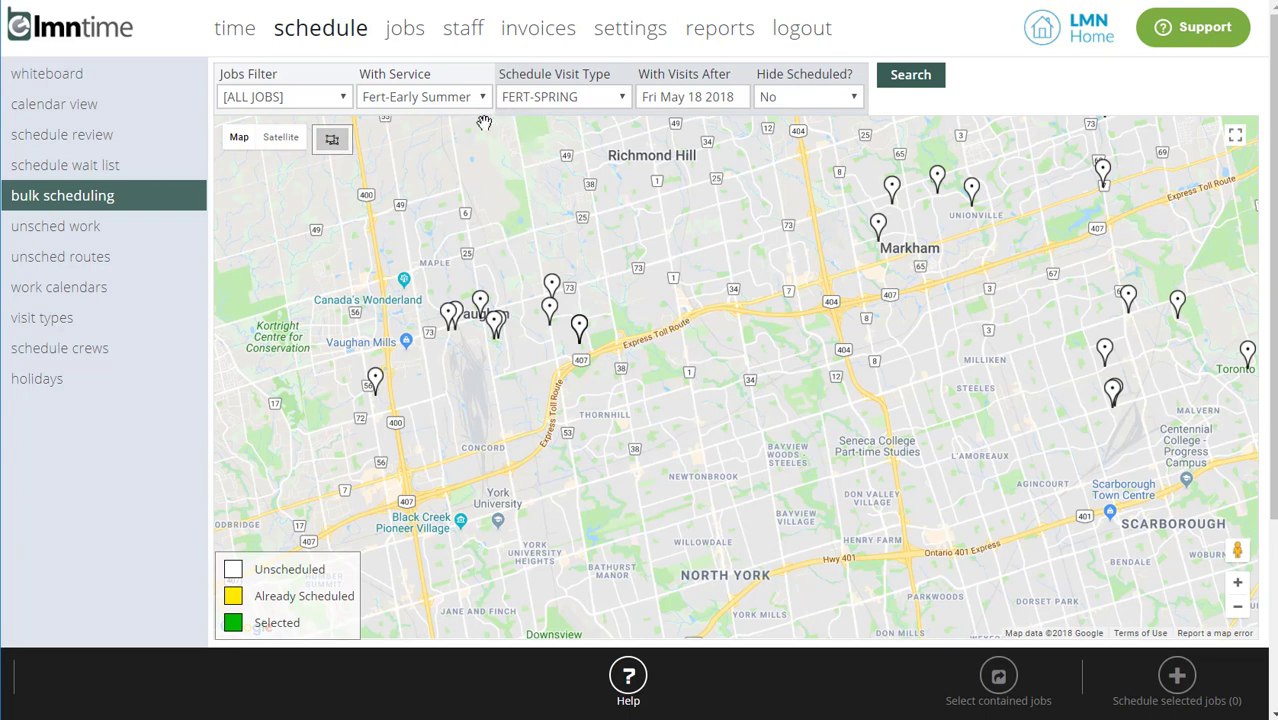
- Keep Fert-Early Summer as the service filter and begin a polygon outline north of Vaughan
click(412, 104)
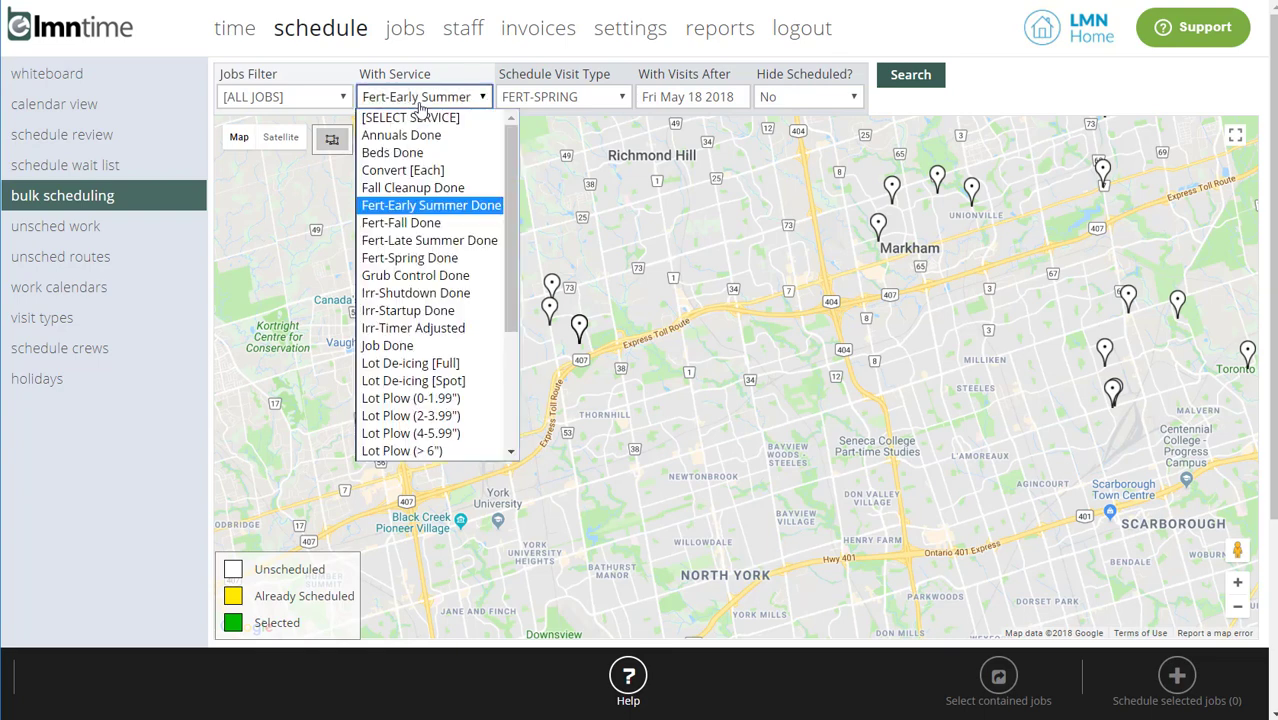
click(428, 207)
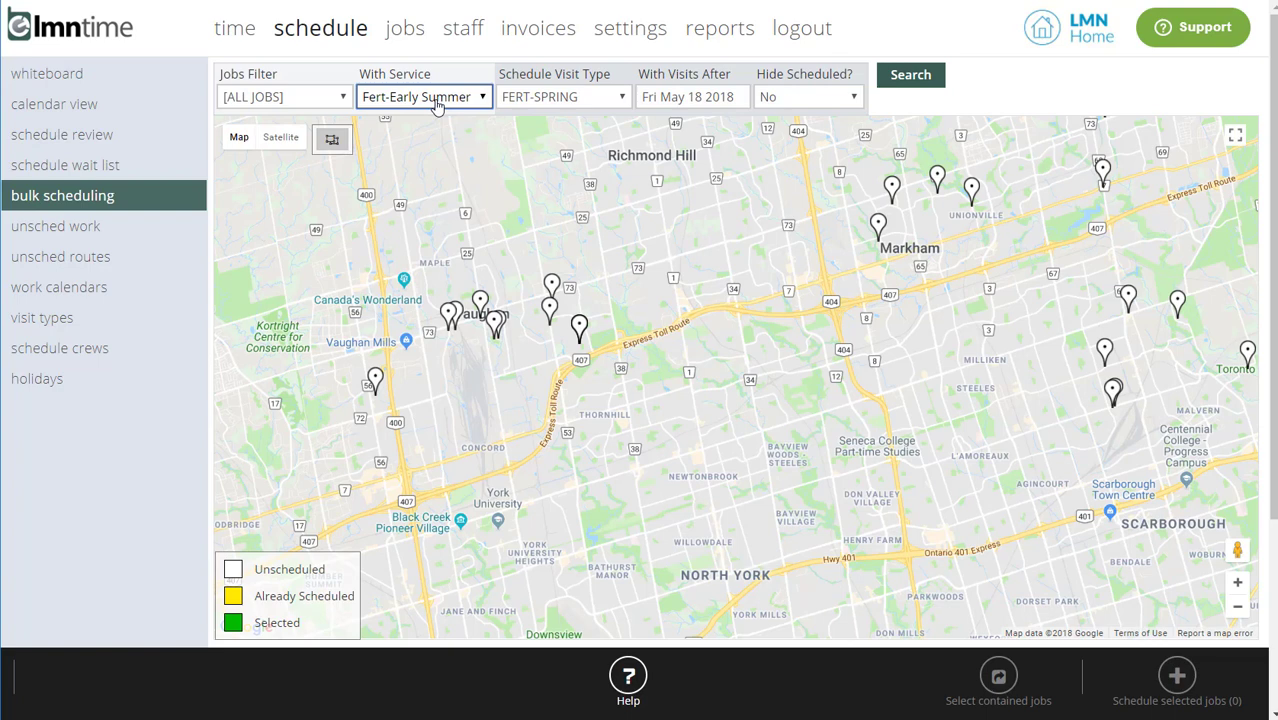
click(332, 139)
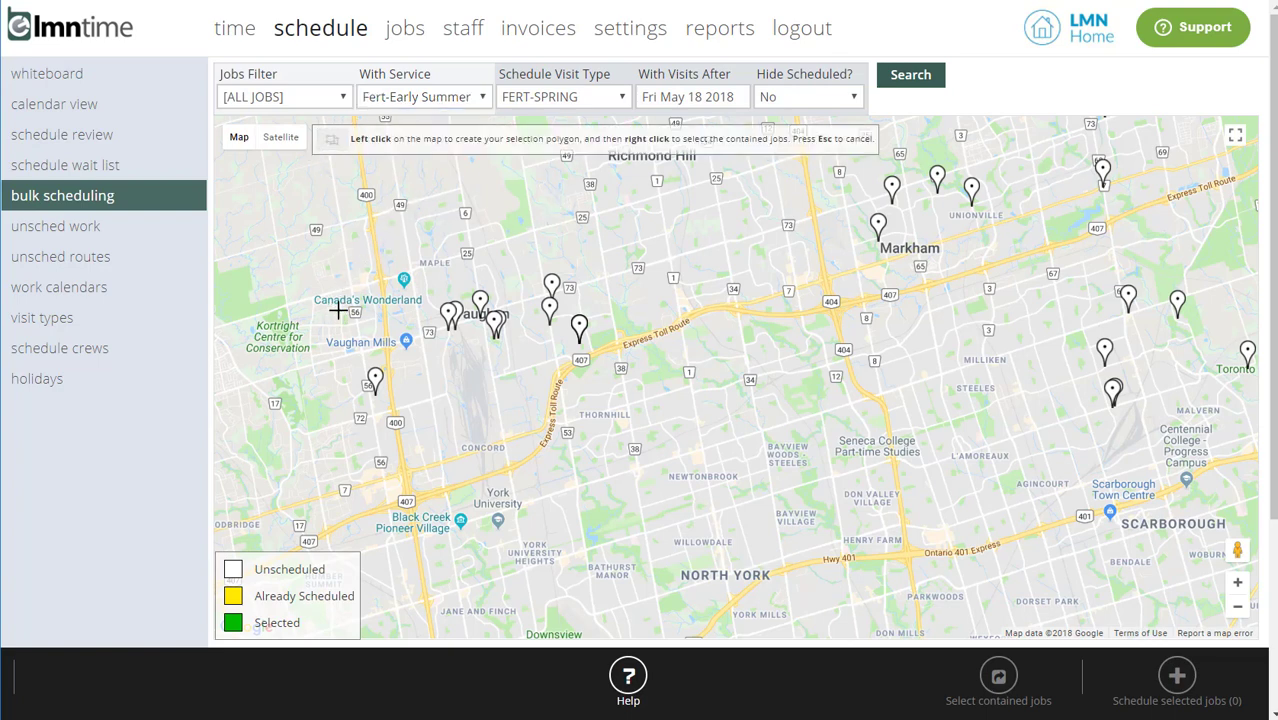
click(413, 242)
click(519, 228)
click(647, 269)
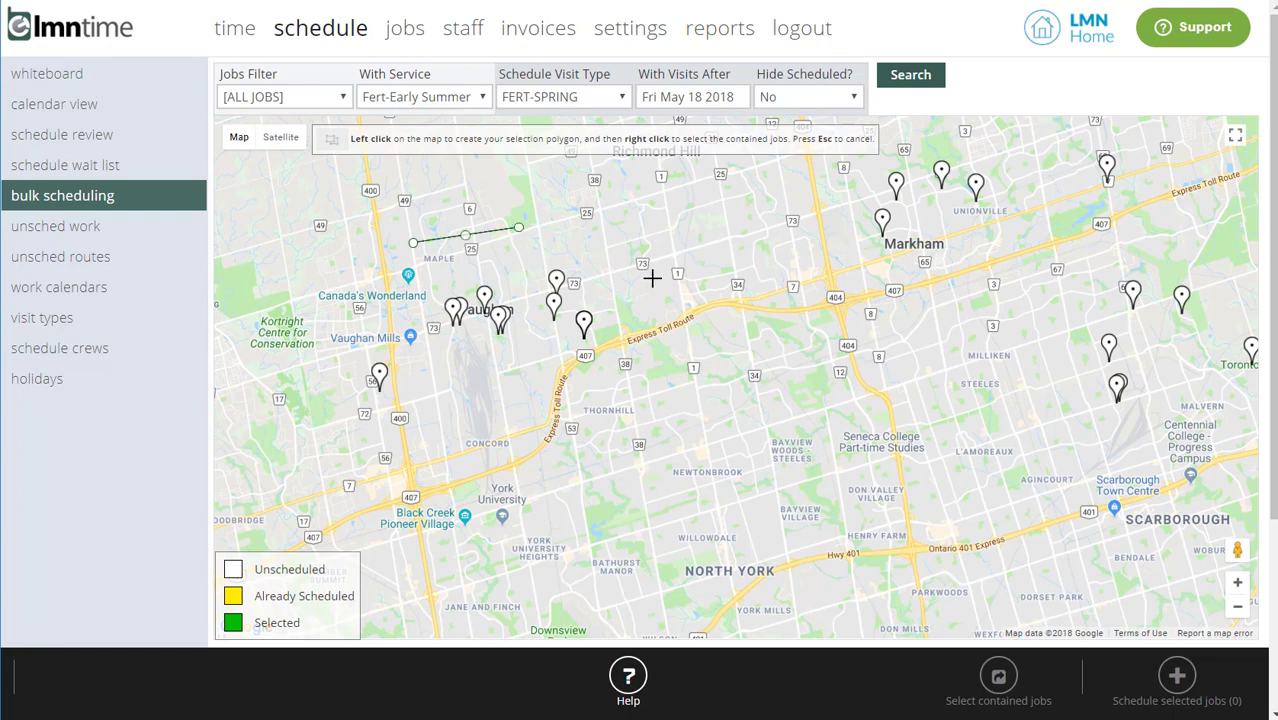
- Close the outline around Thornhill and Concord, select the 11 contained jobs, and schedule them together
right_click(557, 459)
click(667, 418)
click(397, 471)
click(290, 441)
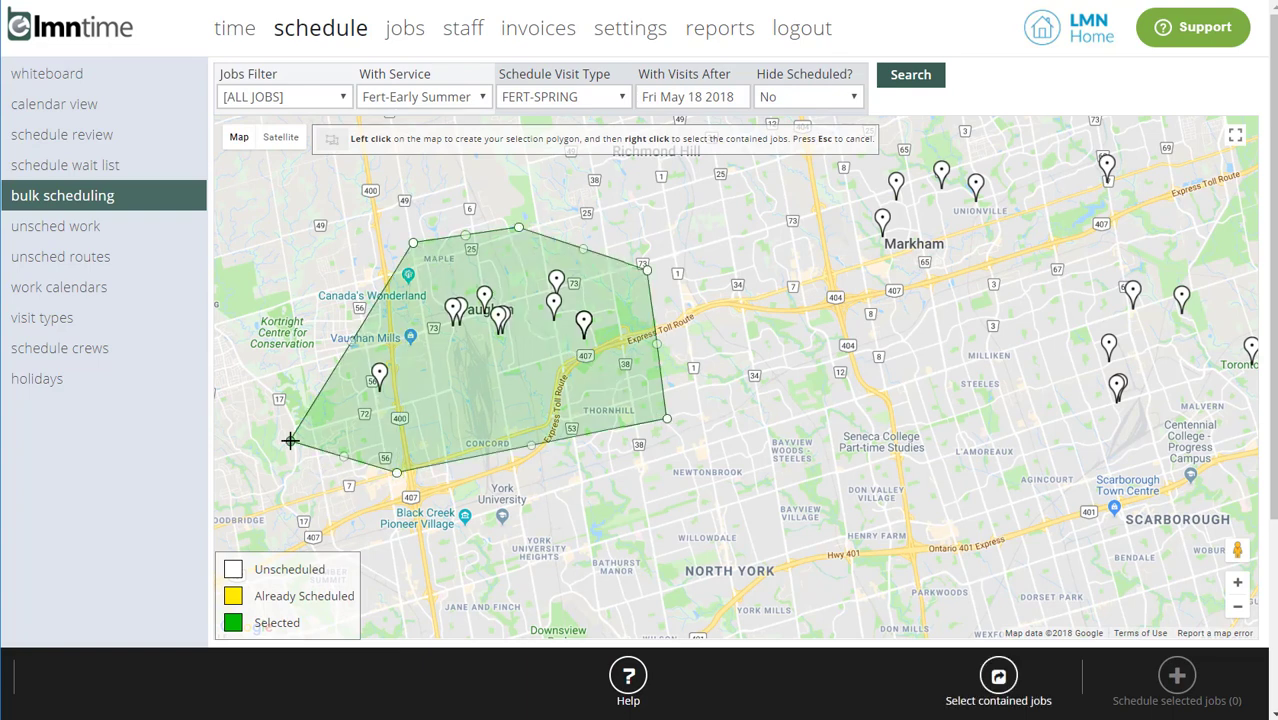
click(998, 684)
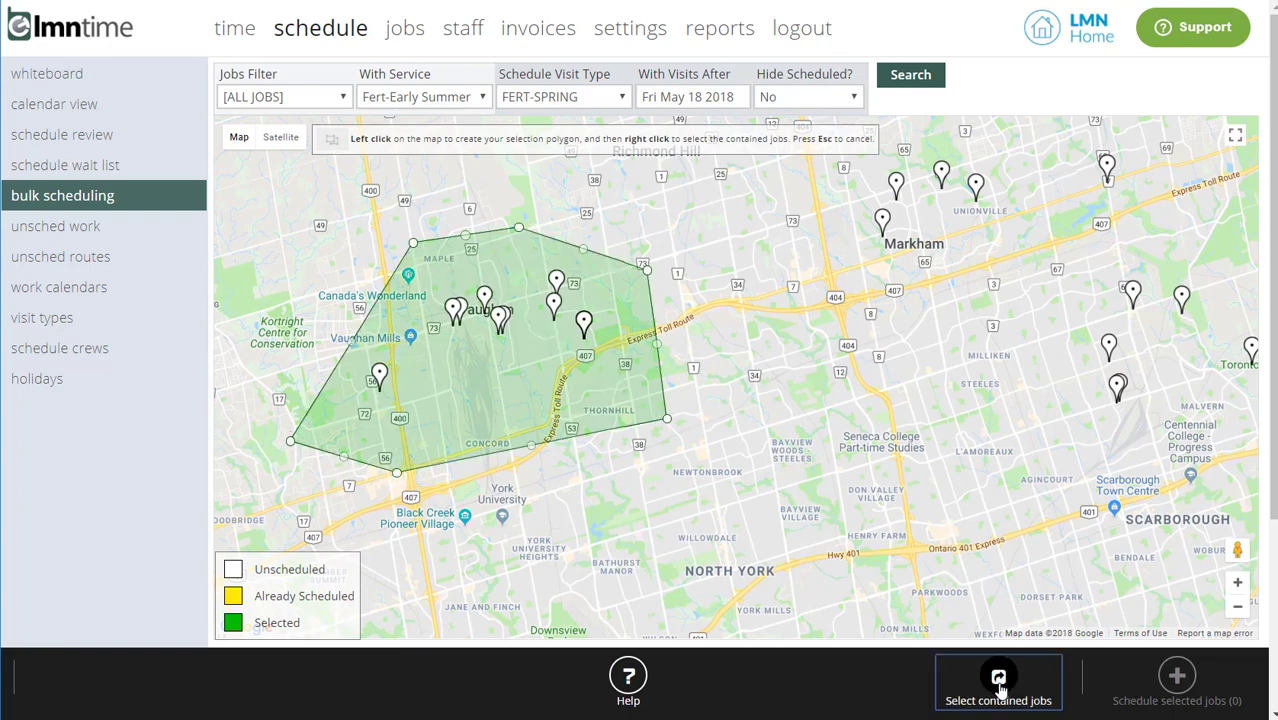
click(1174, 678)
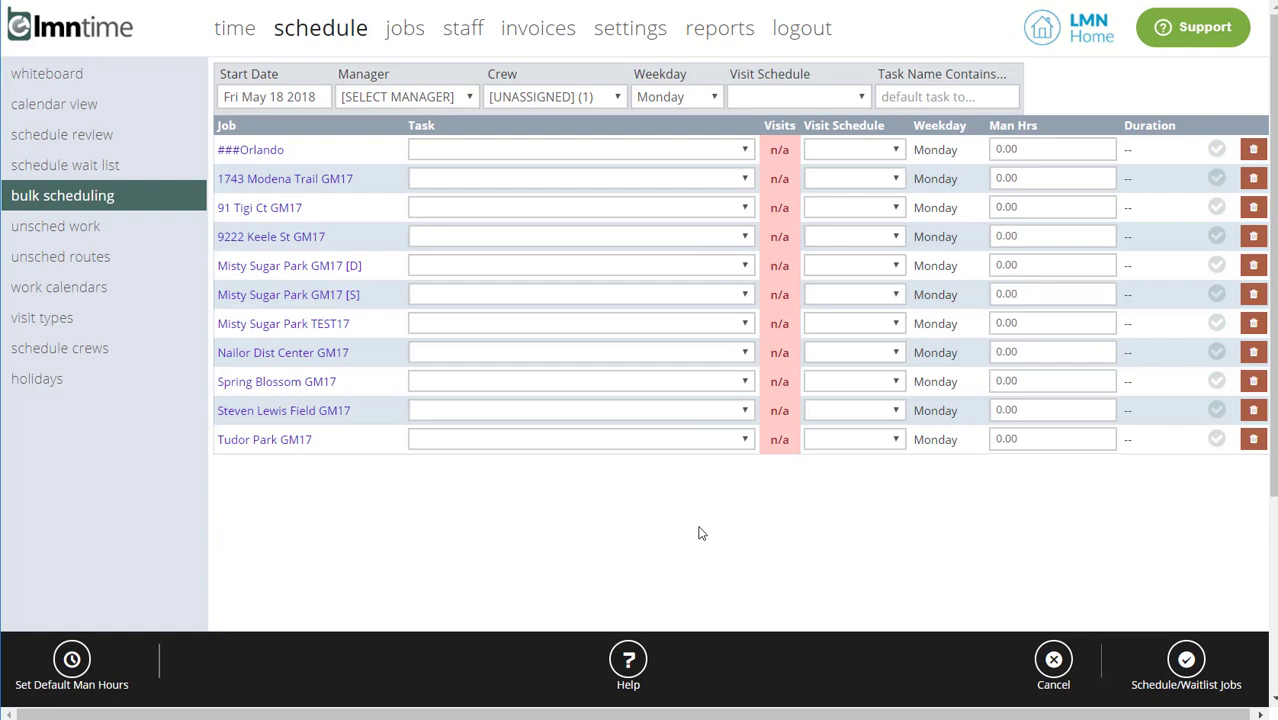
- Open the Schedule Wait List showing ten FERT-SUMMER visits due May 13 to Jun 16
click(89, 165)
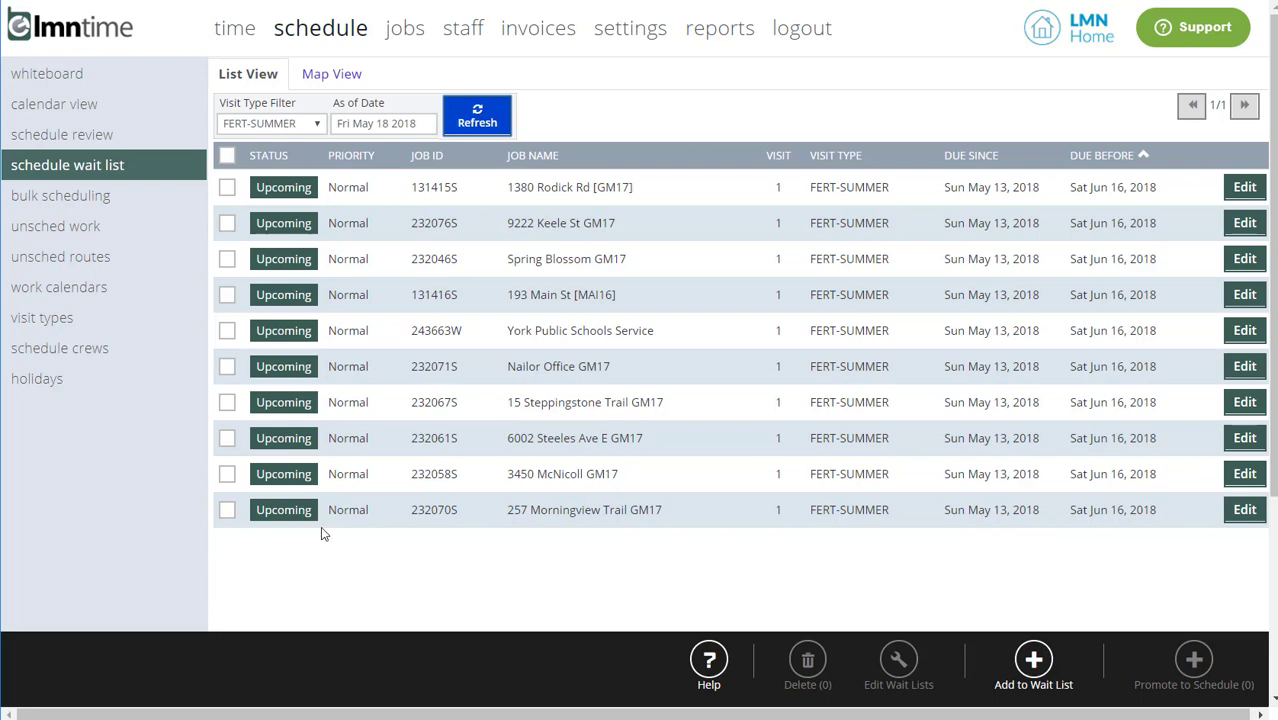
- Filter the wait list to FERT-SUMMER, tick three visits, then cancel promoting them to the schedule
click(273, 123)
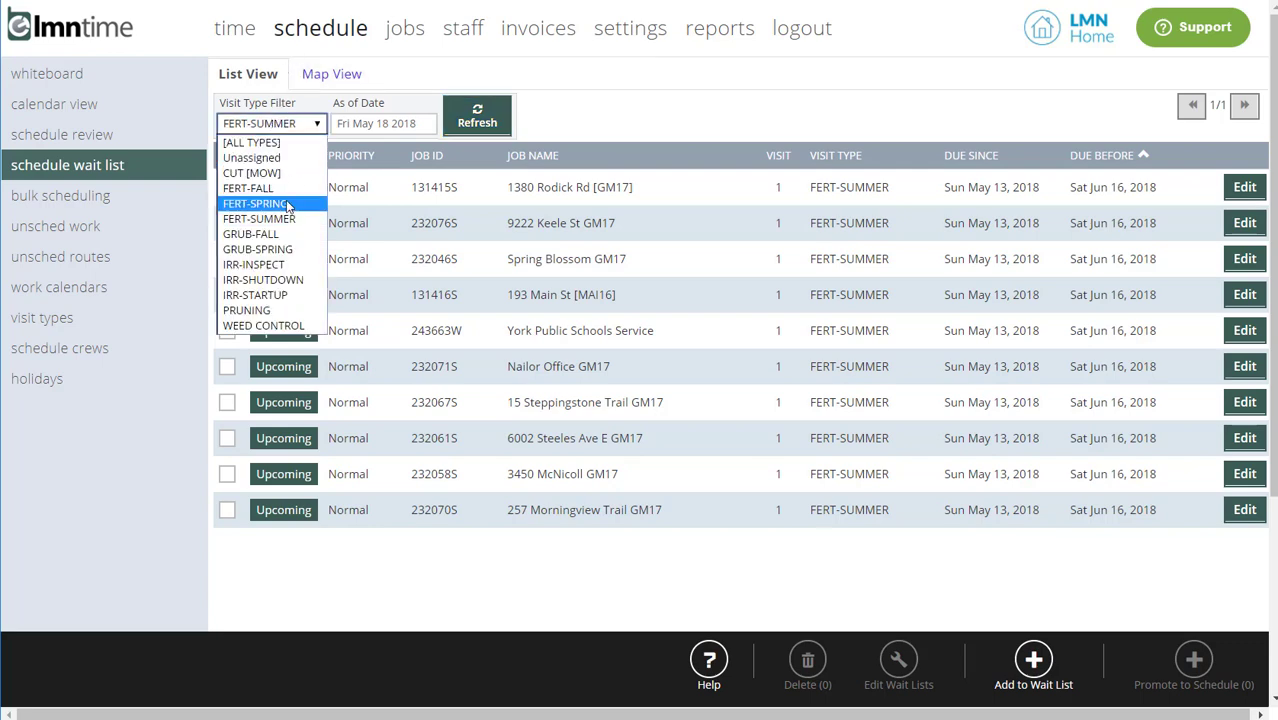
click(255, 218)
click(227, 223)
click(227, 259)
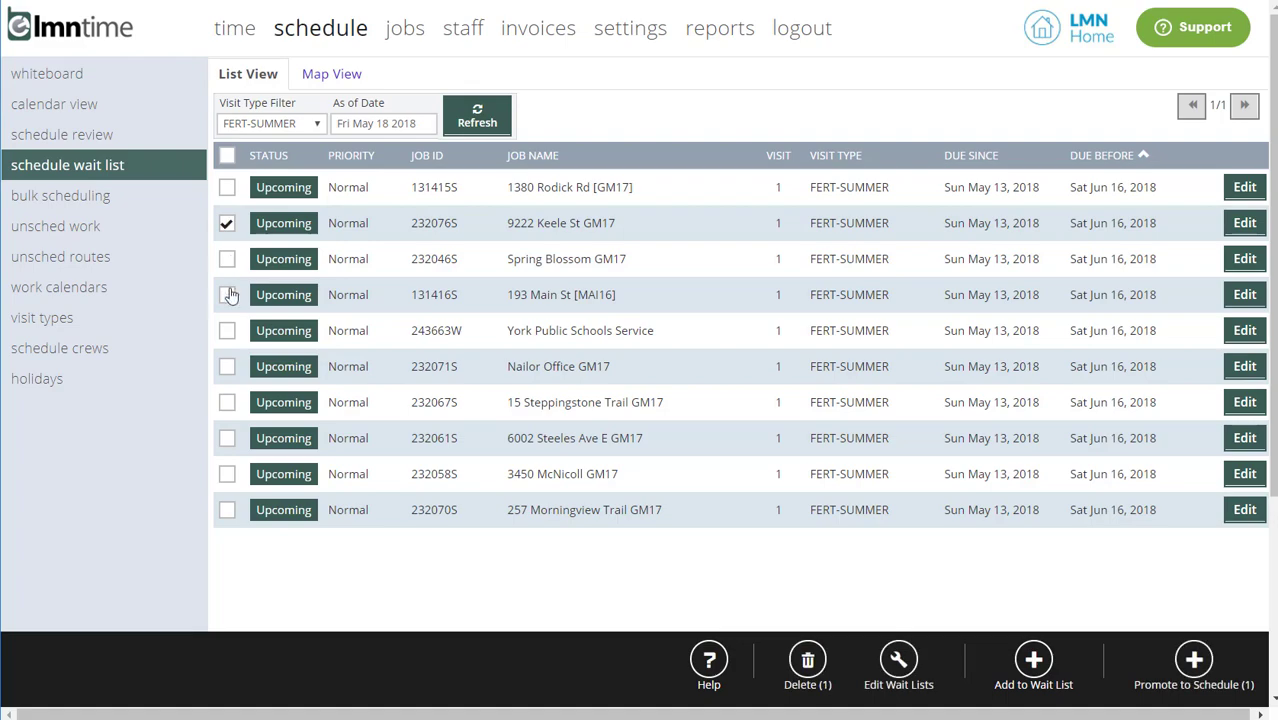
click(227, 295)
click(1195, 662)
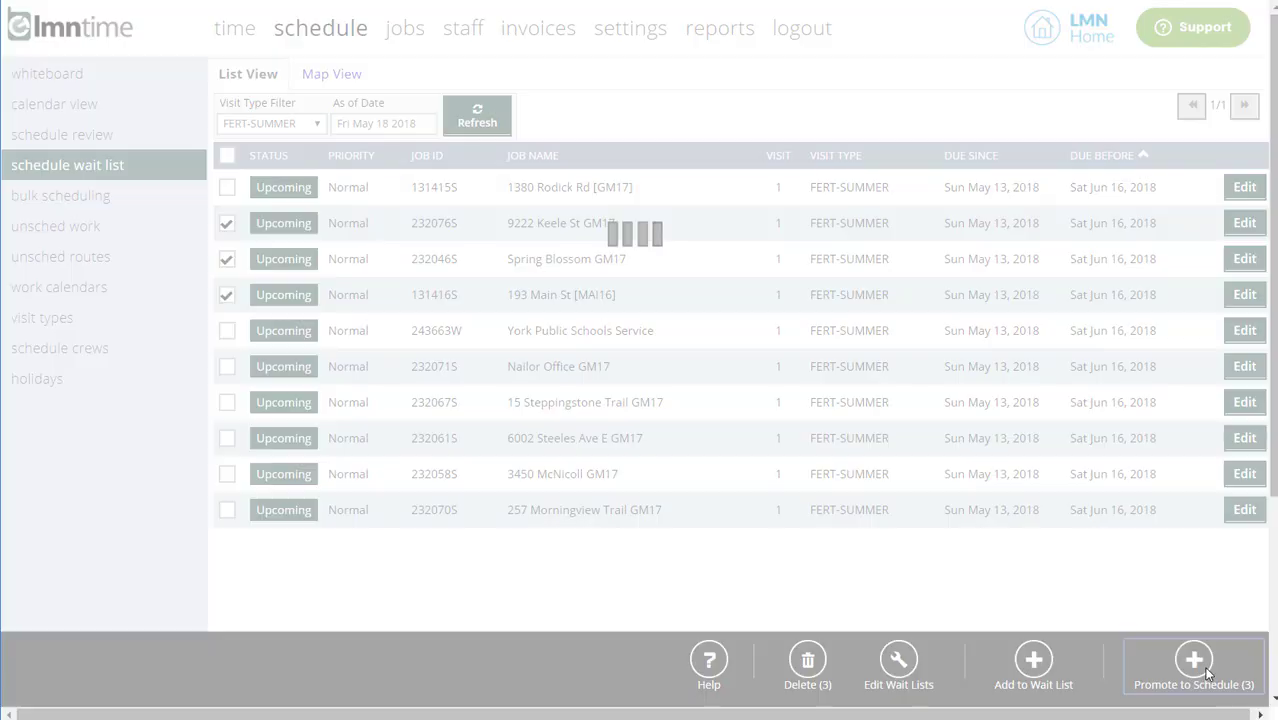
click(771, 229)
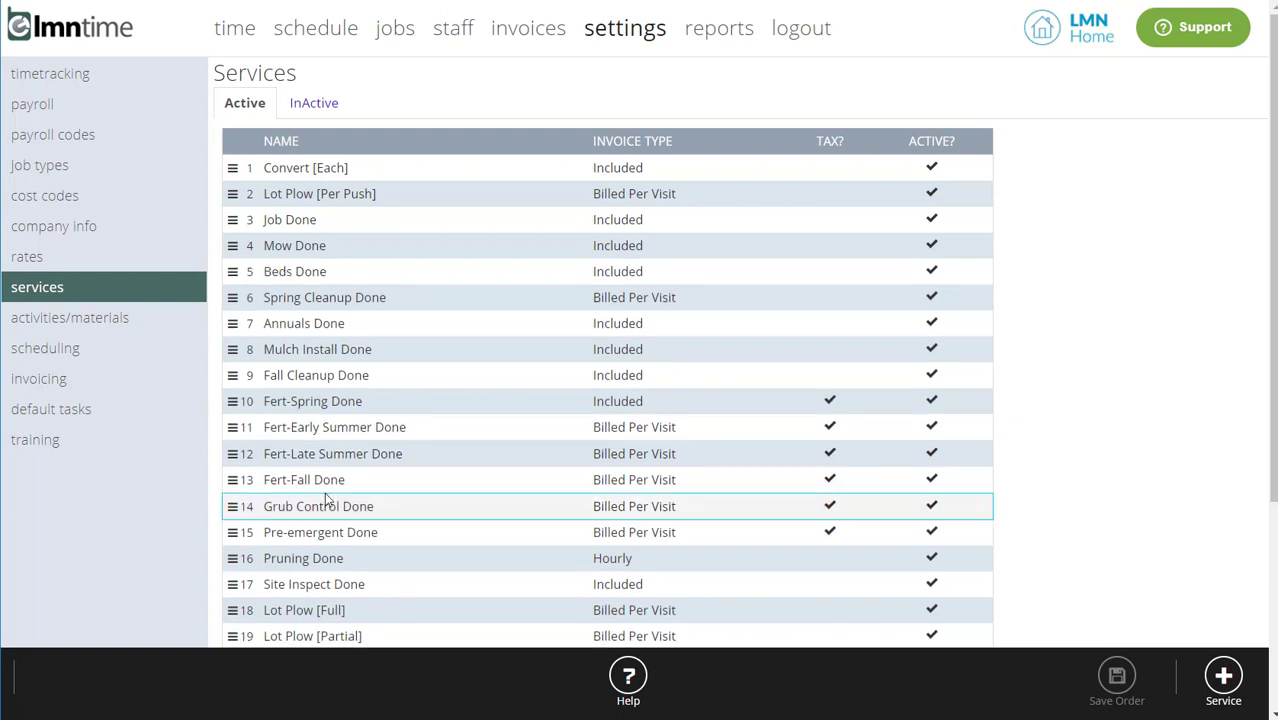
- Hide the Fall Cleanup Done service from timesheets on all active jobs
click(334, 375)
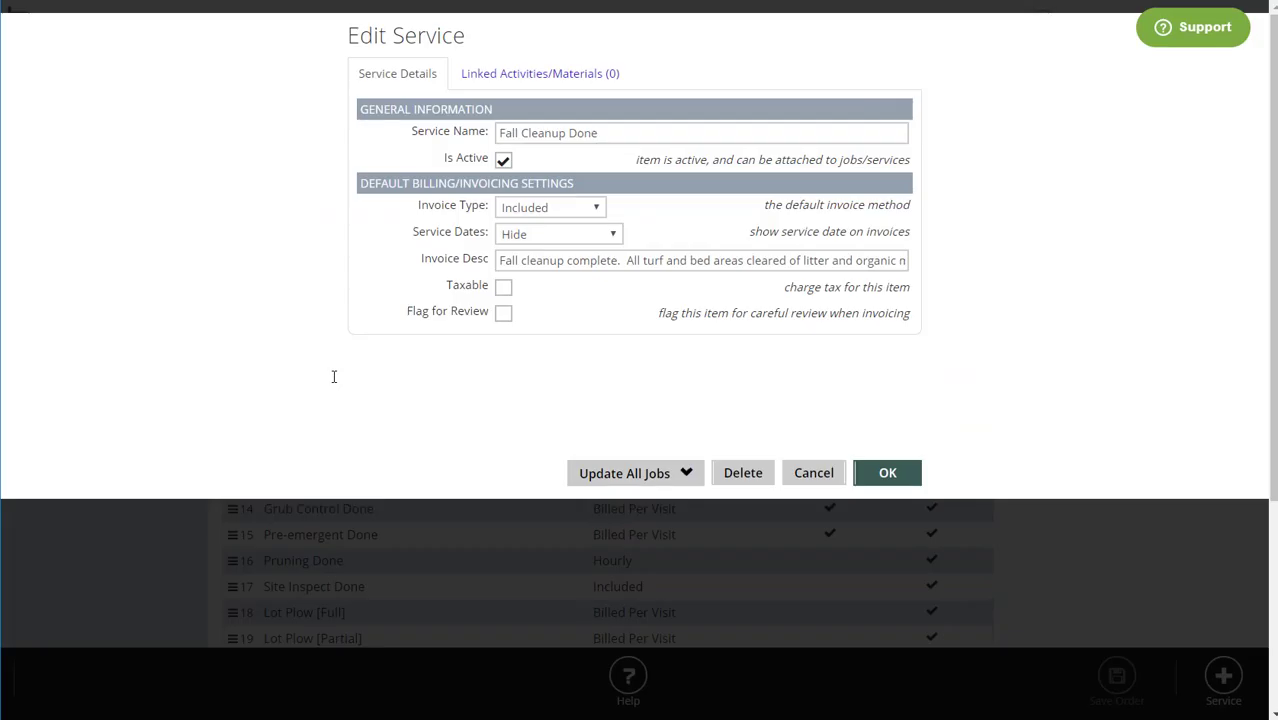
click(686, 474)
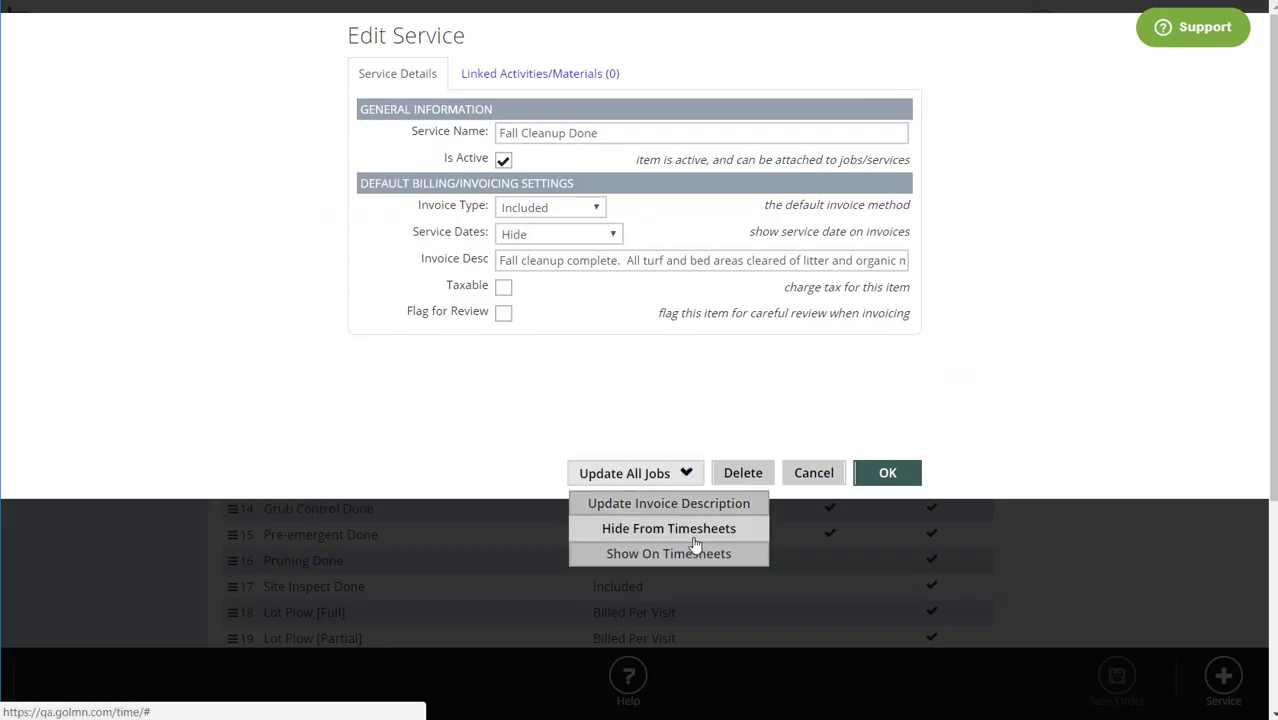
click(692, 530)
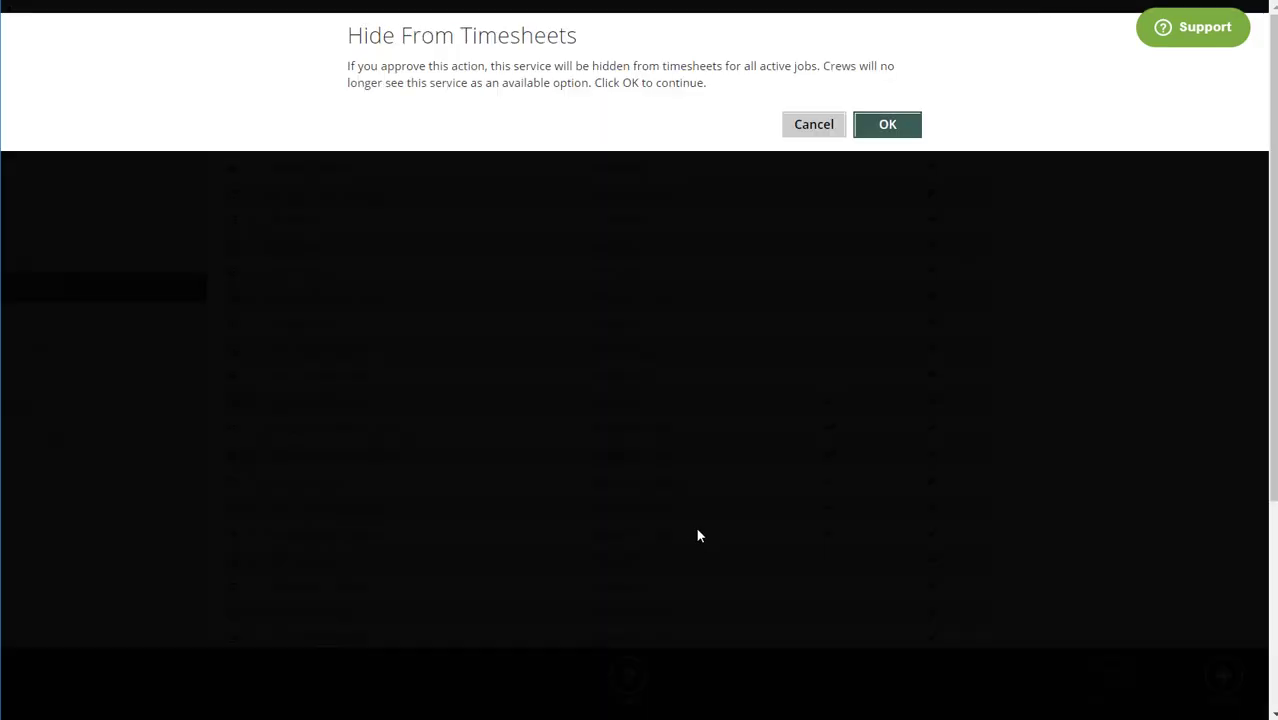
click(887, 125)
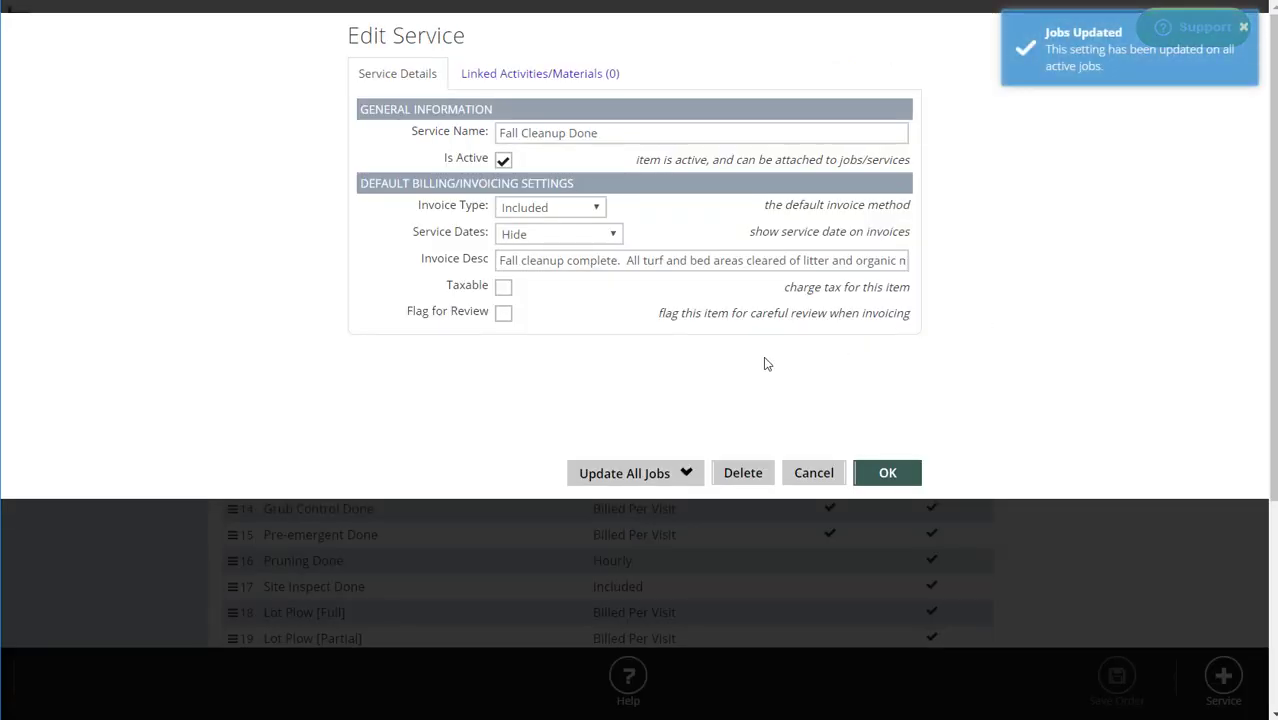
- Show Fall Cleanup Done on timesheets for all jobs again and close the editor
click(673, 476)
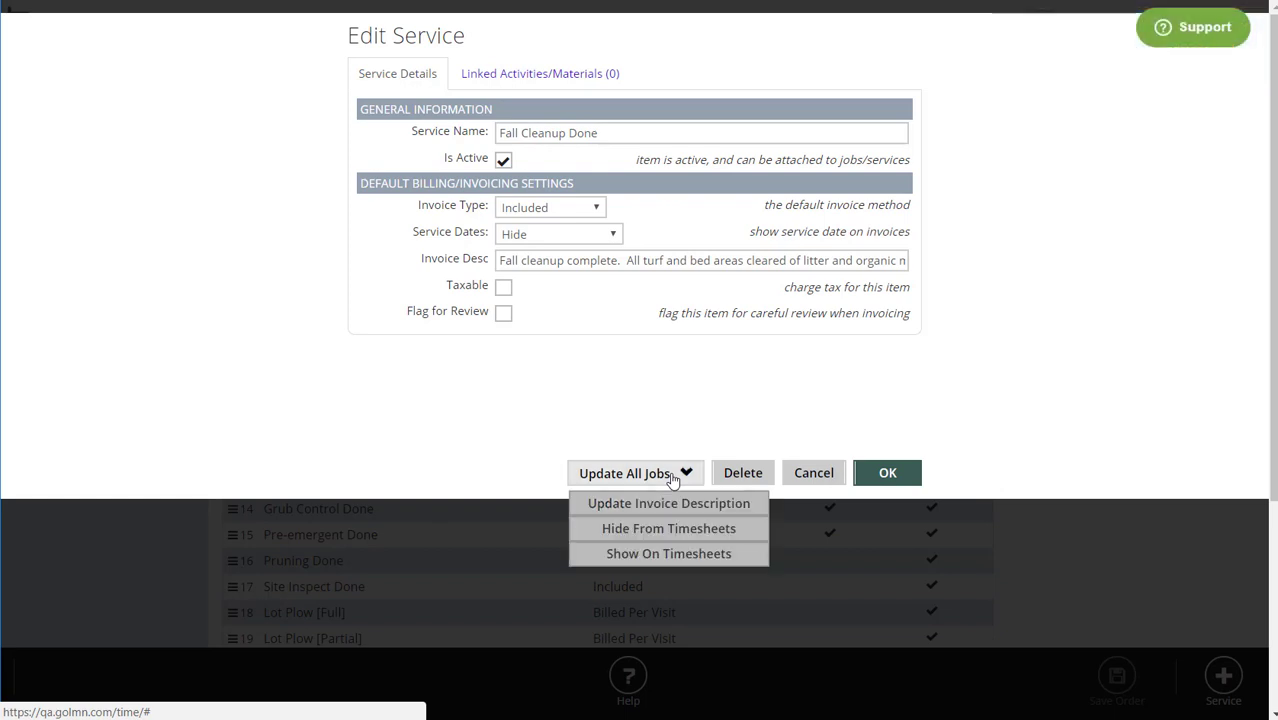
click(689, 552)
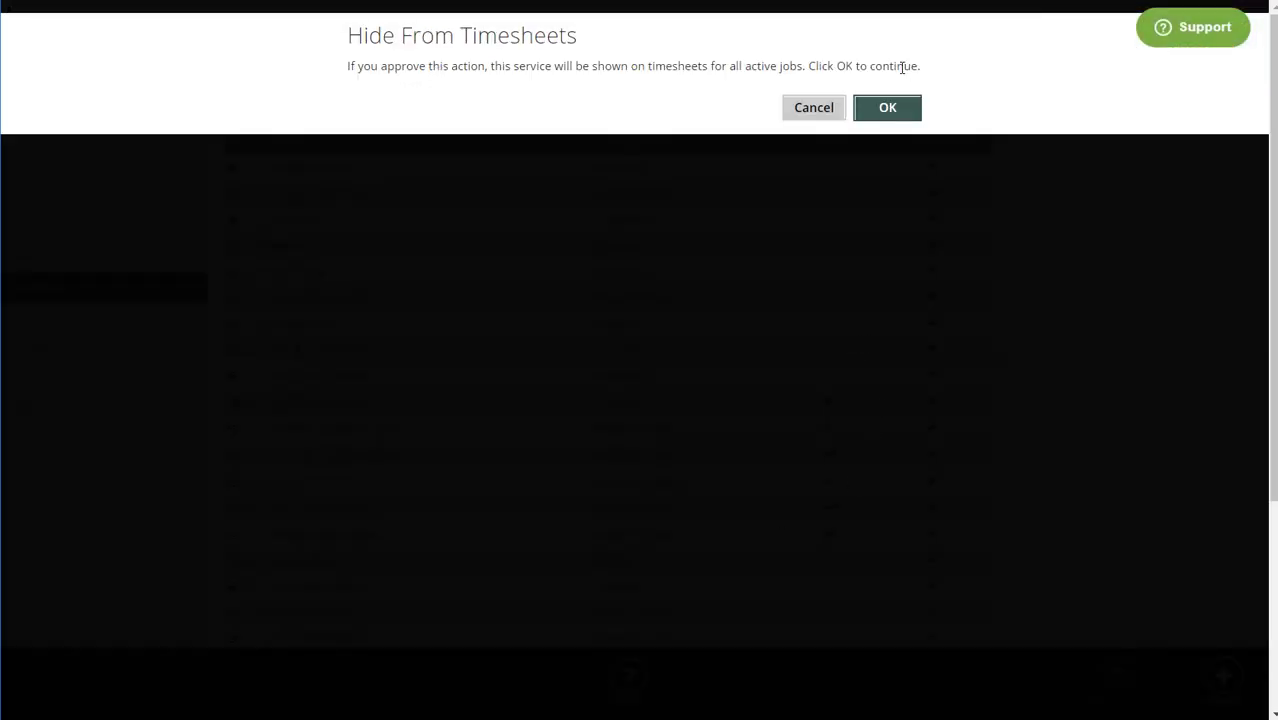
click(887, 108)
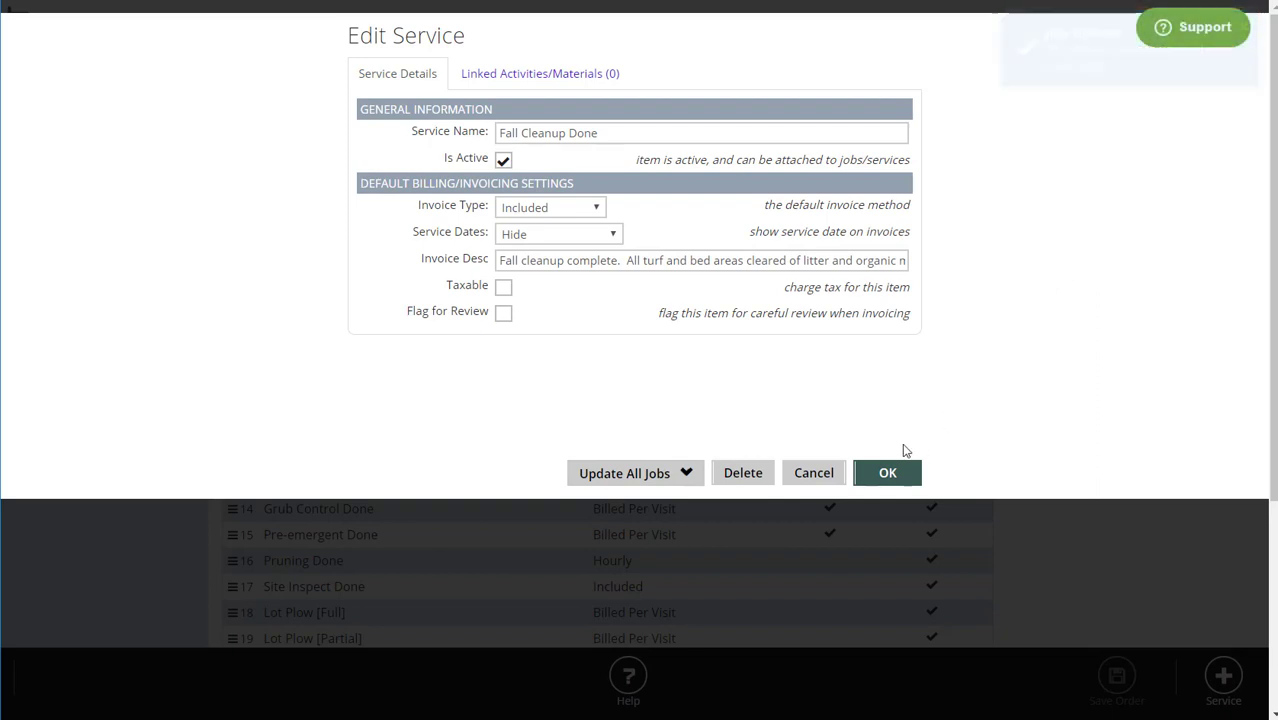
click(816, 467)
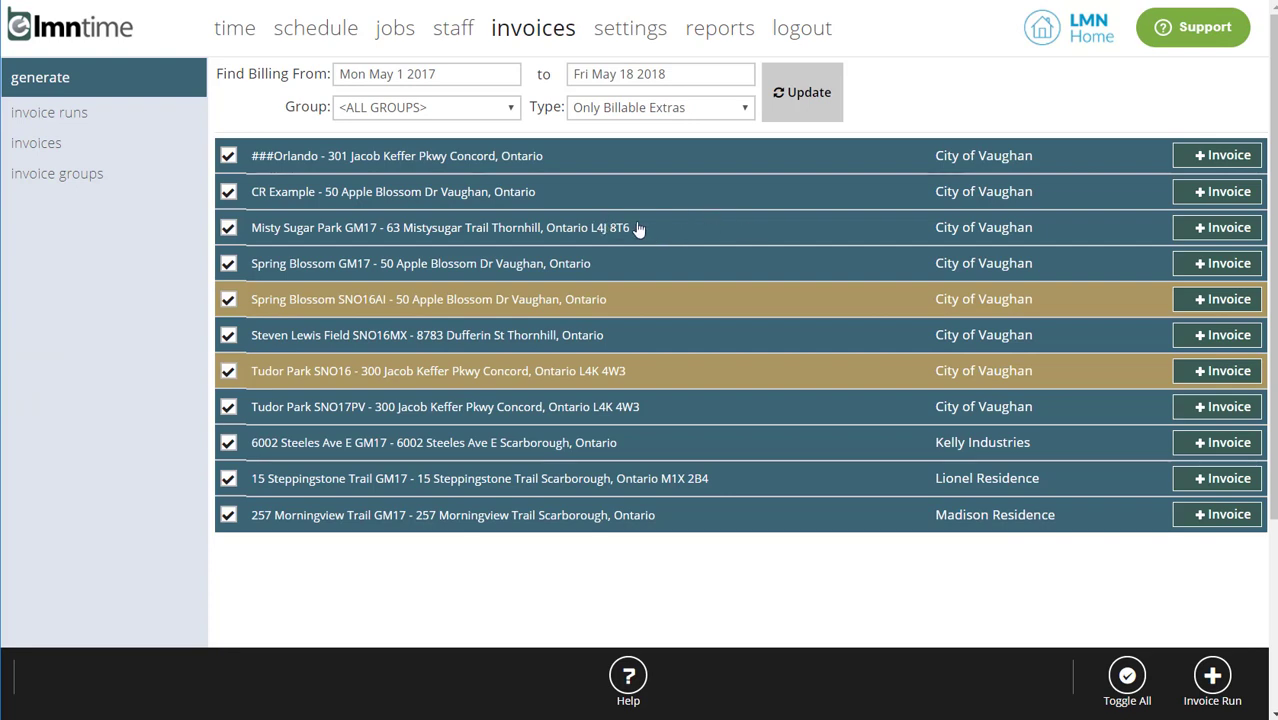
- Expand Misty Sugar Park's billing, untick Spring Cleanup Done in its services, then discard and close
click(636, 228)
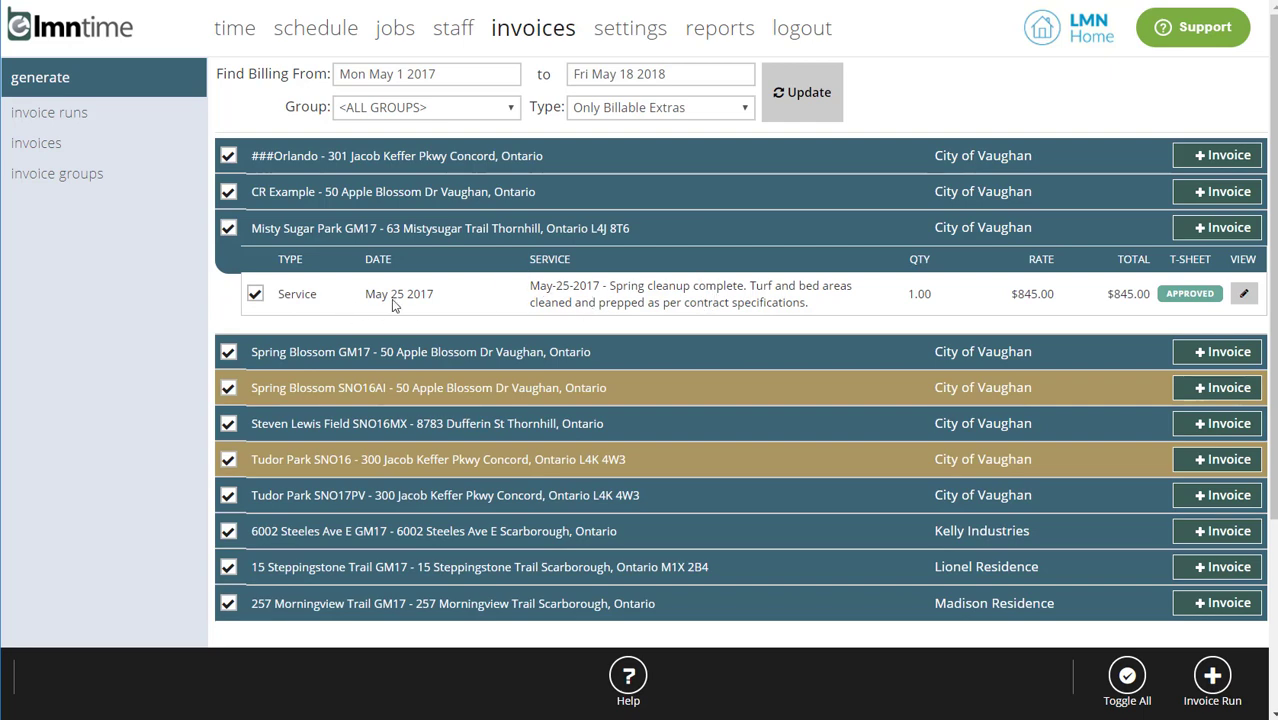
click(1244, 294)
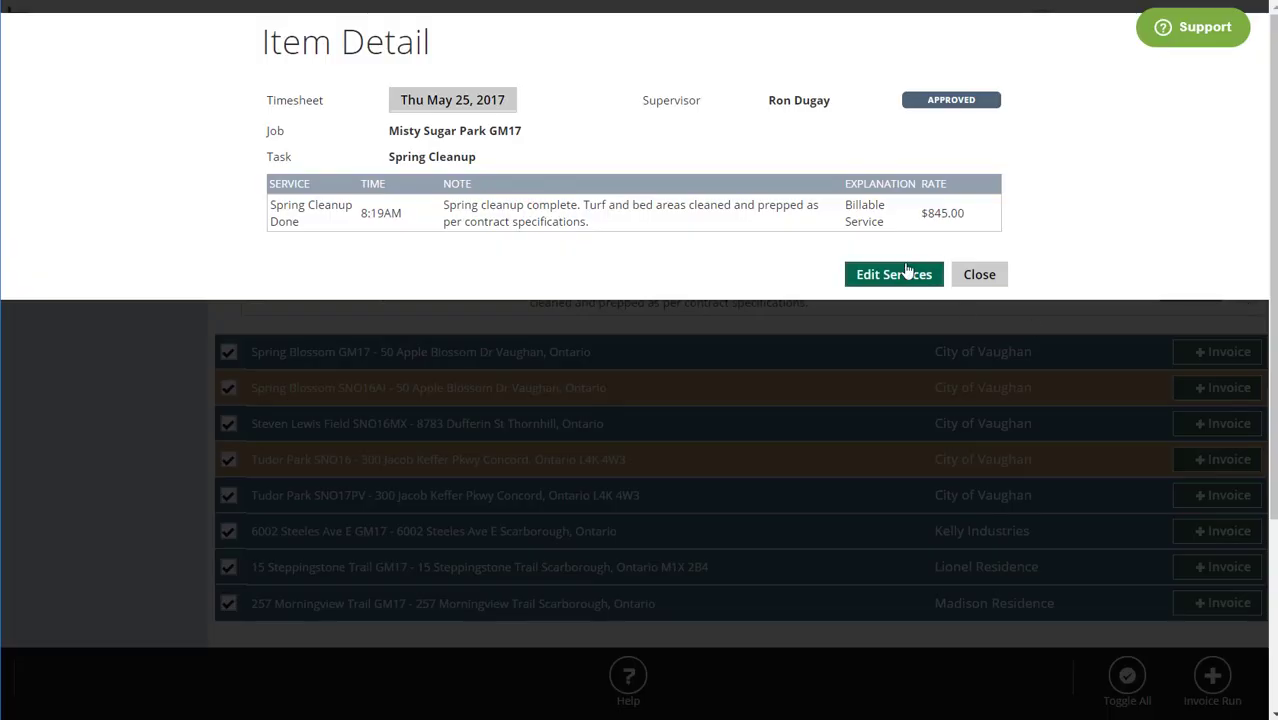
click(913, 275)
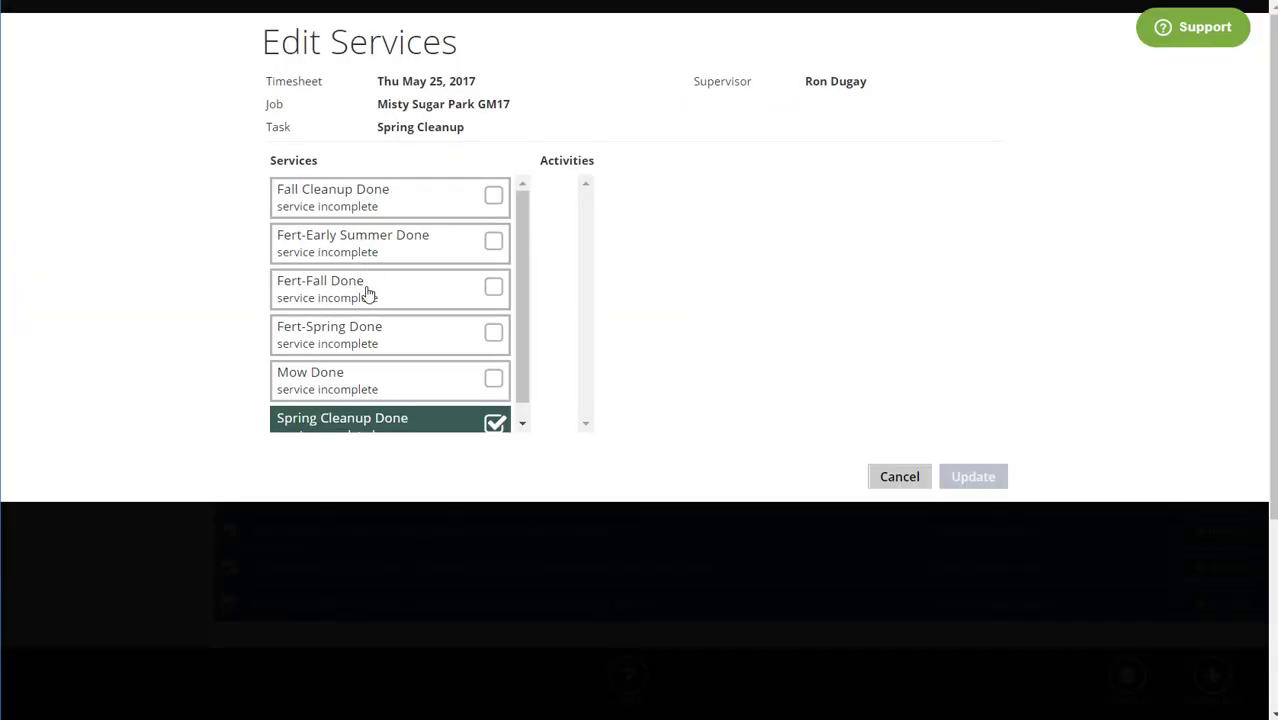
scroll(380, 303, down, 1)
click(401, 414)
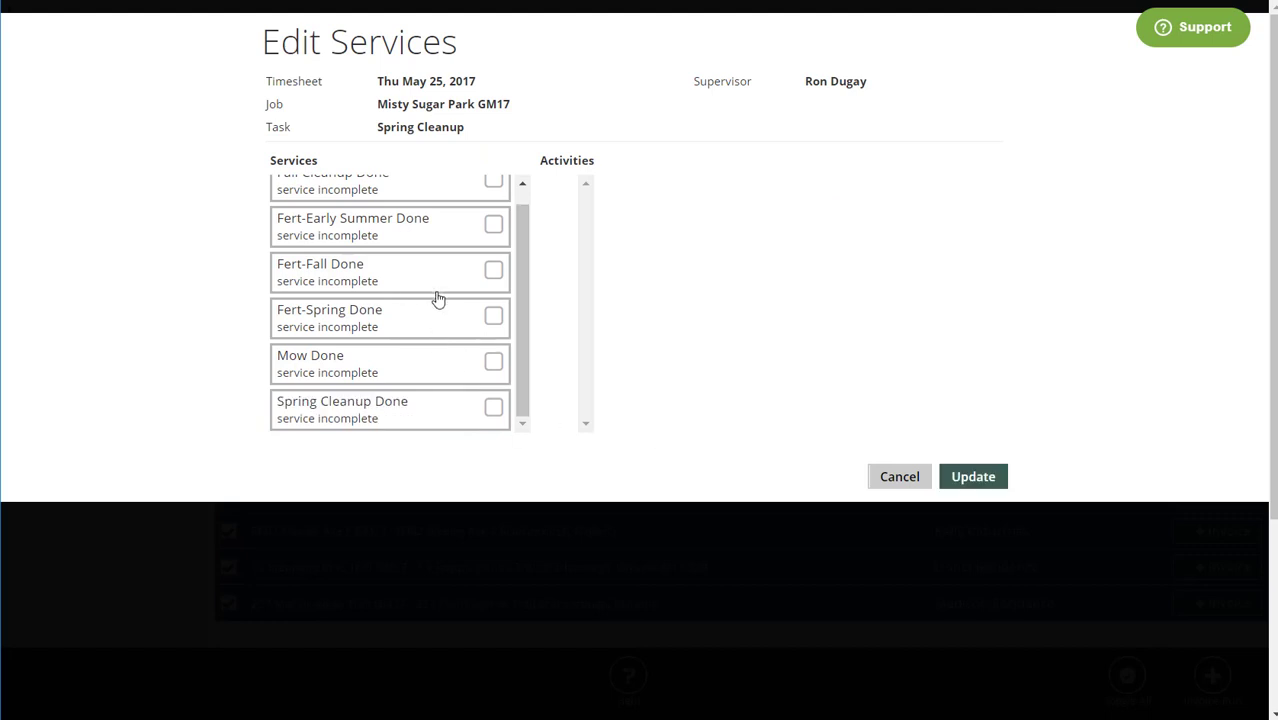
scroll(432, 295, up, 1)
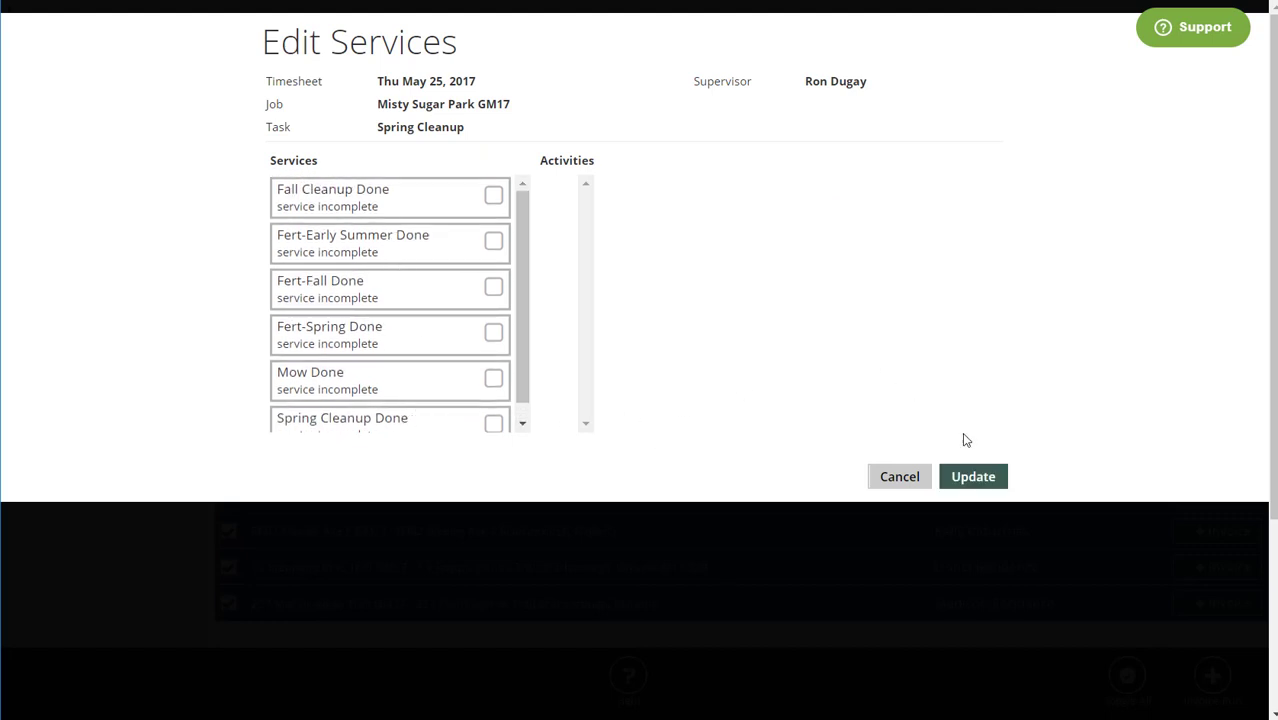
click(899, 478)
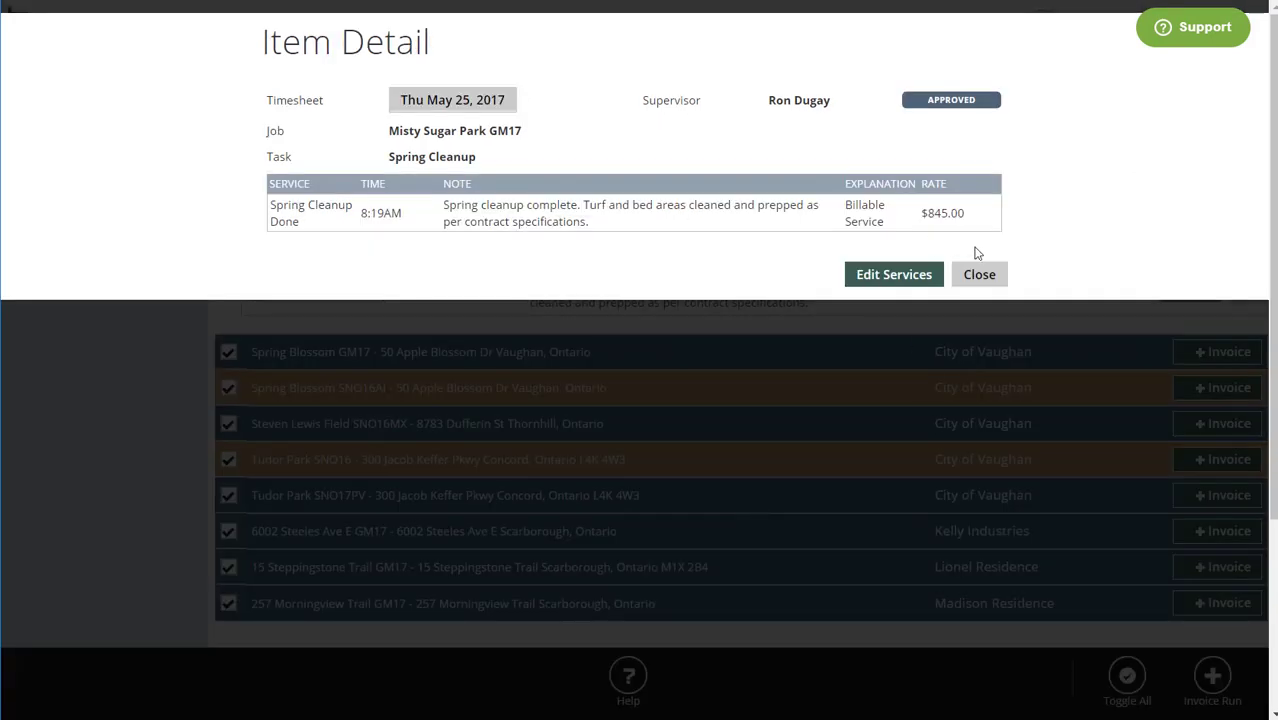
click(976, 277)
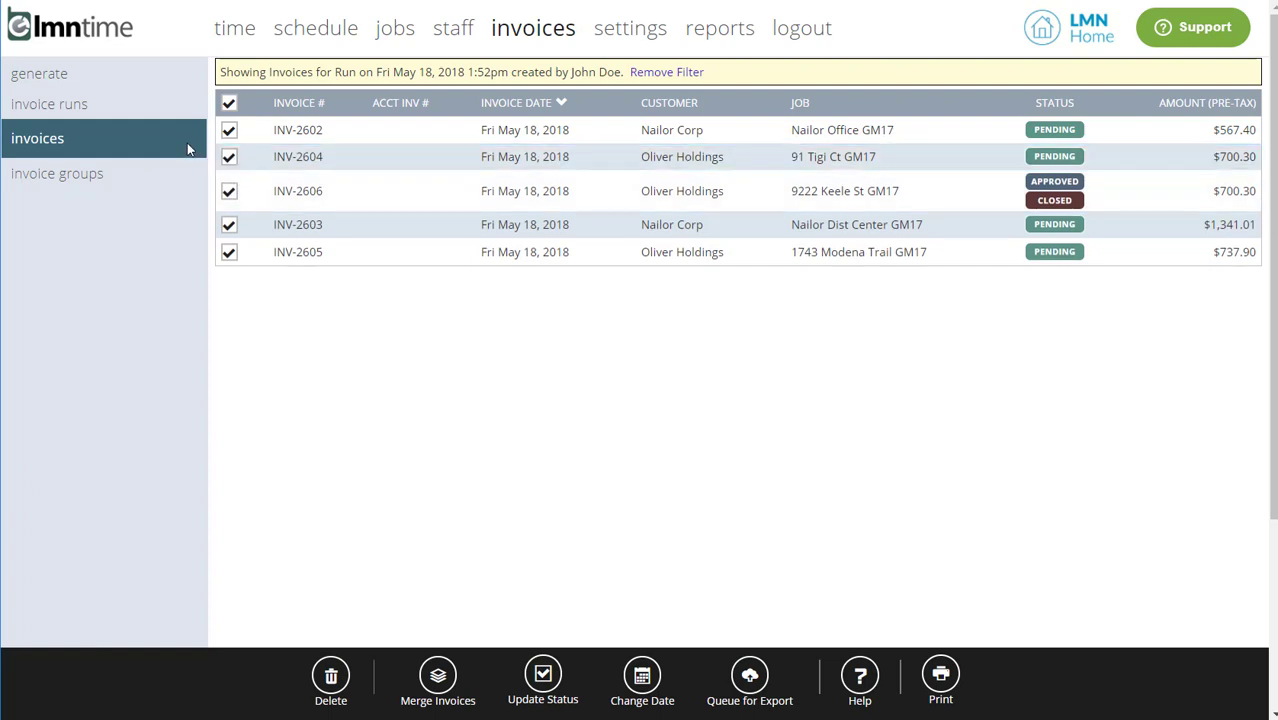
- Open INV-2605, approve it, then change its status to Closed, confirming both prompts
click(434, 262)
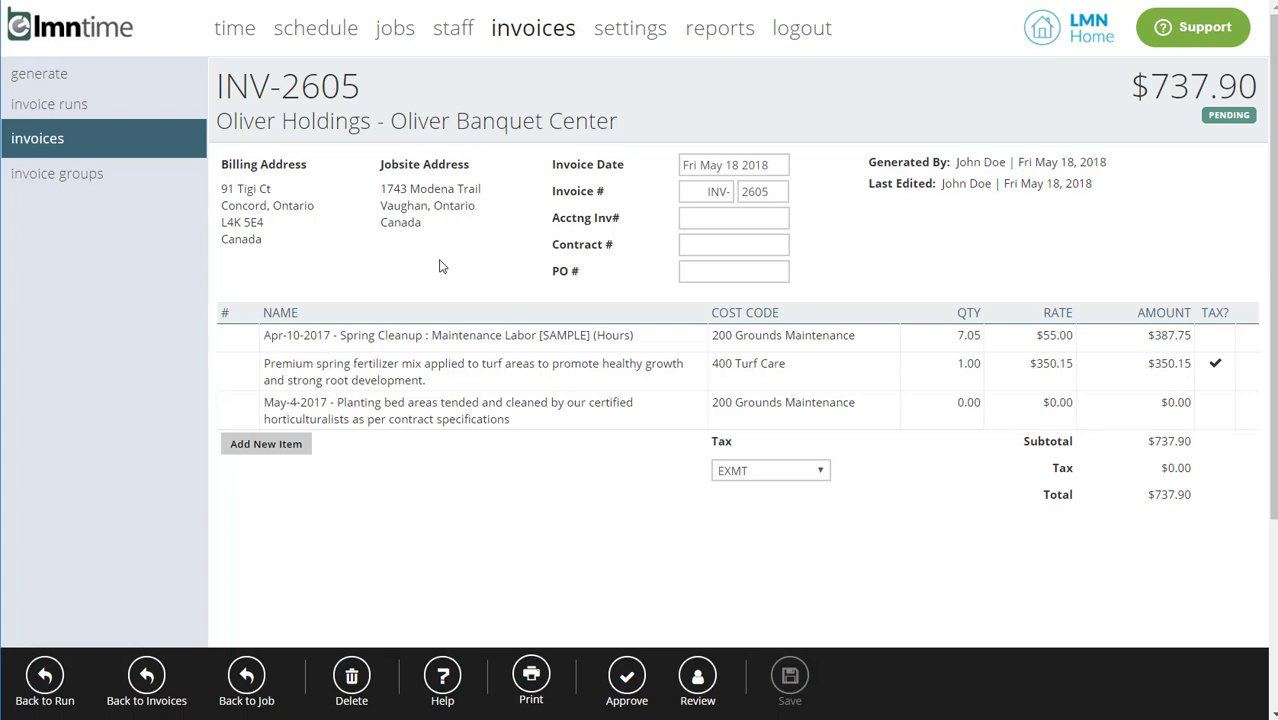
click(627, 685)
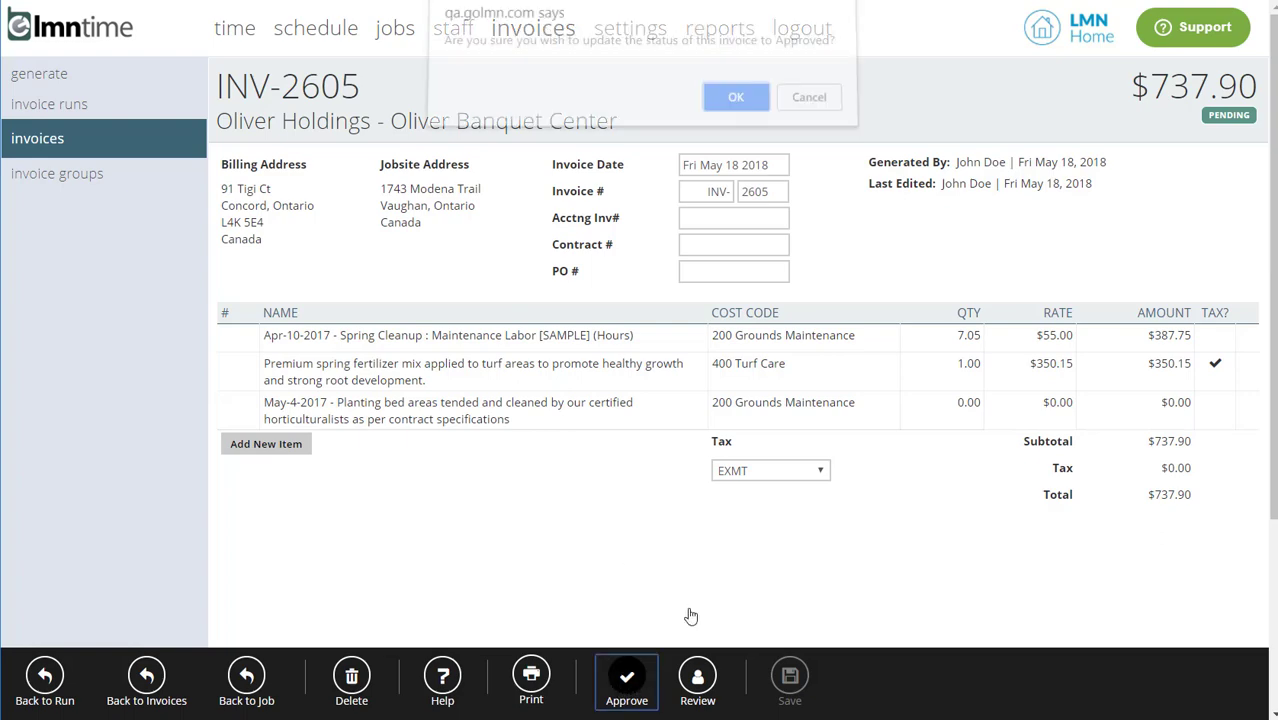
key(Return)
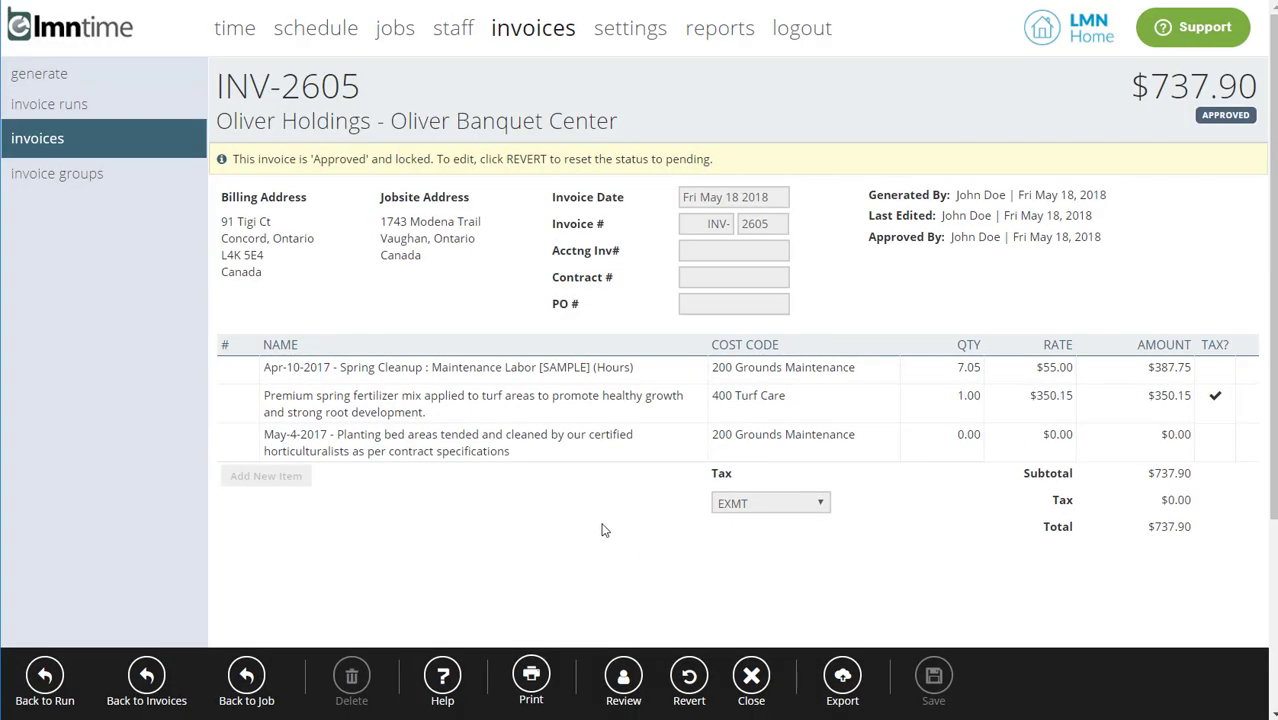
click(752, 678)
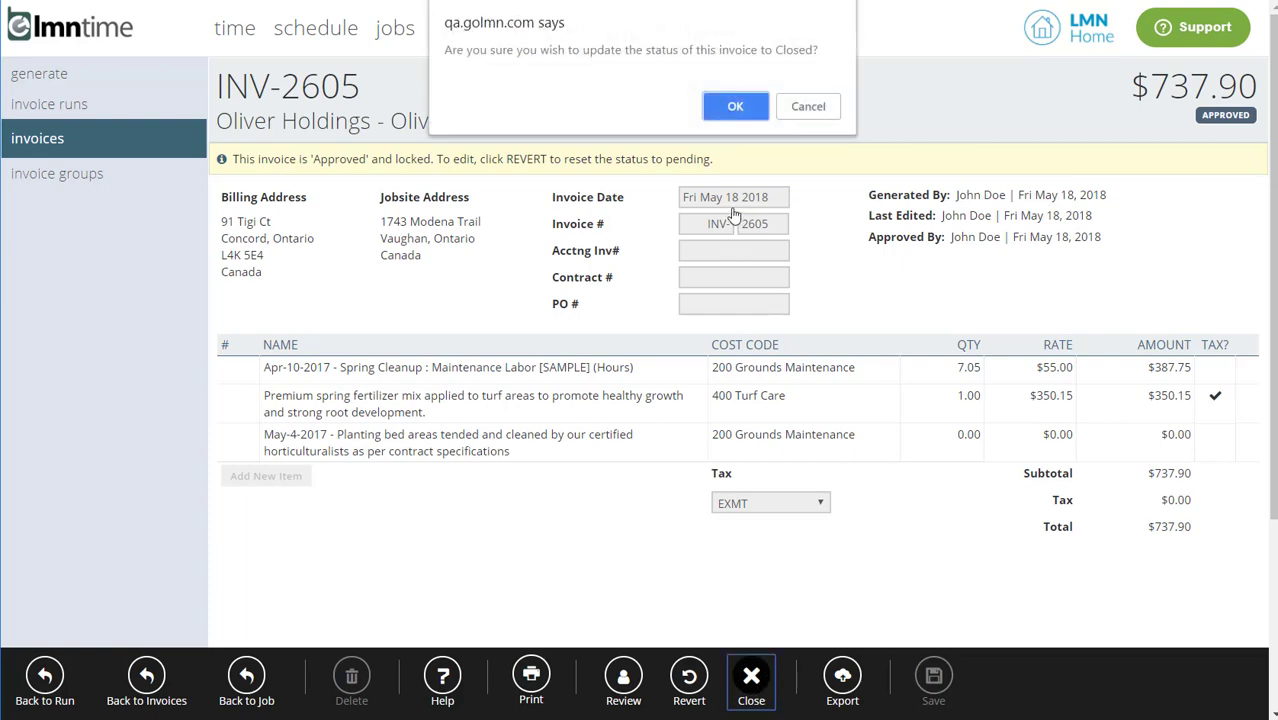
click(727, 112)
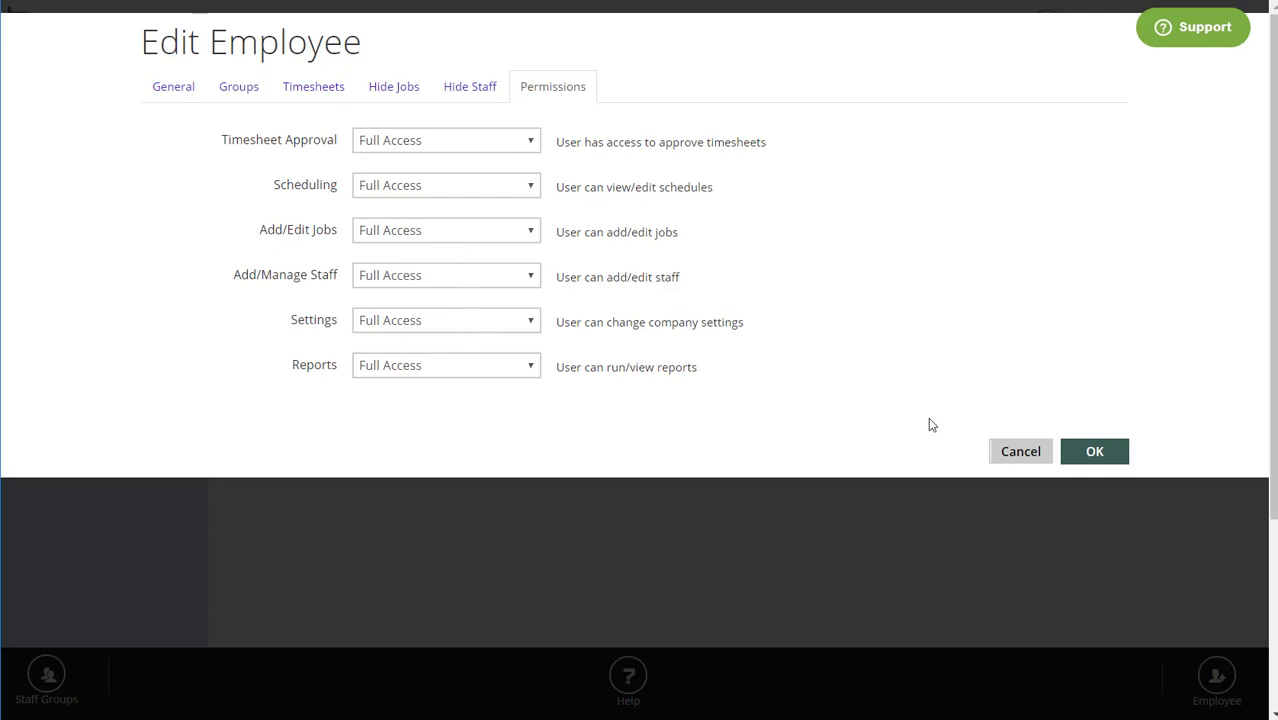
- Close the employee editor without saving and show the Other reports category with Fert/Chem Ticket
click(1002, 450)
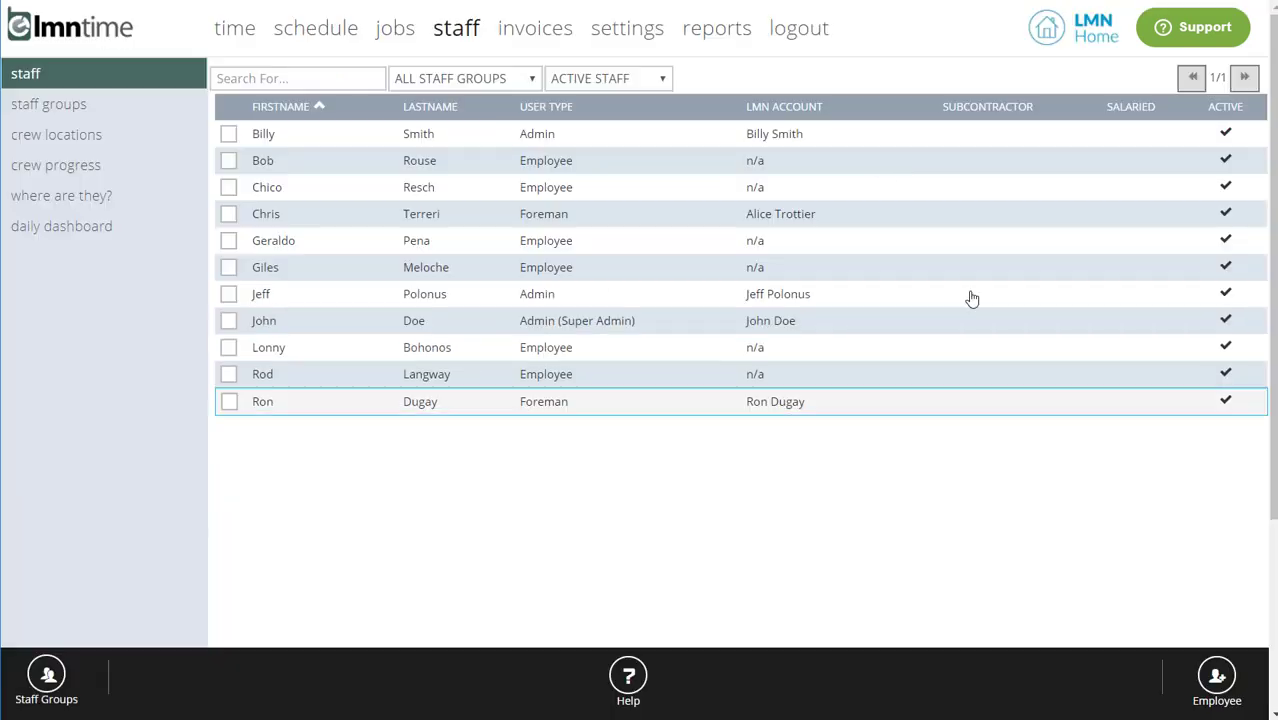
click(724, 30)
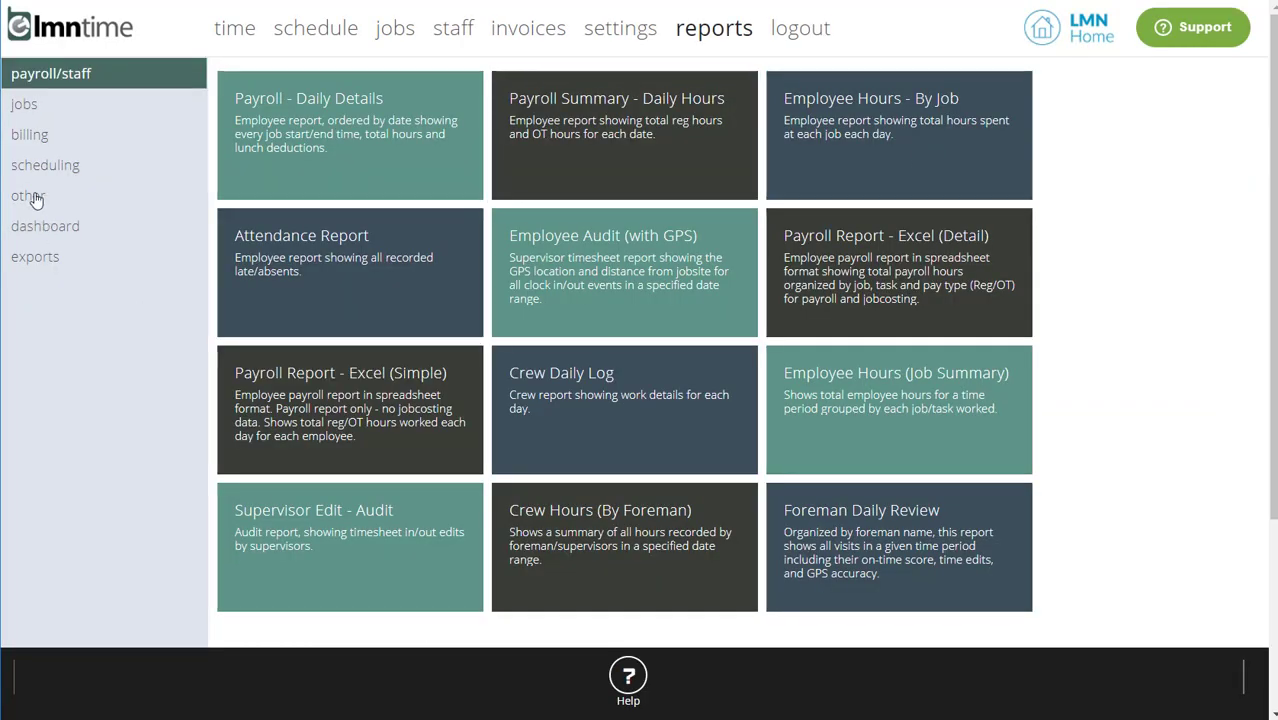
click(32, 197)
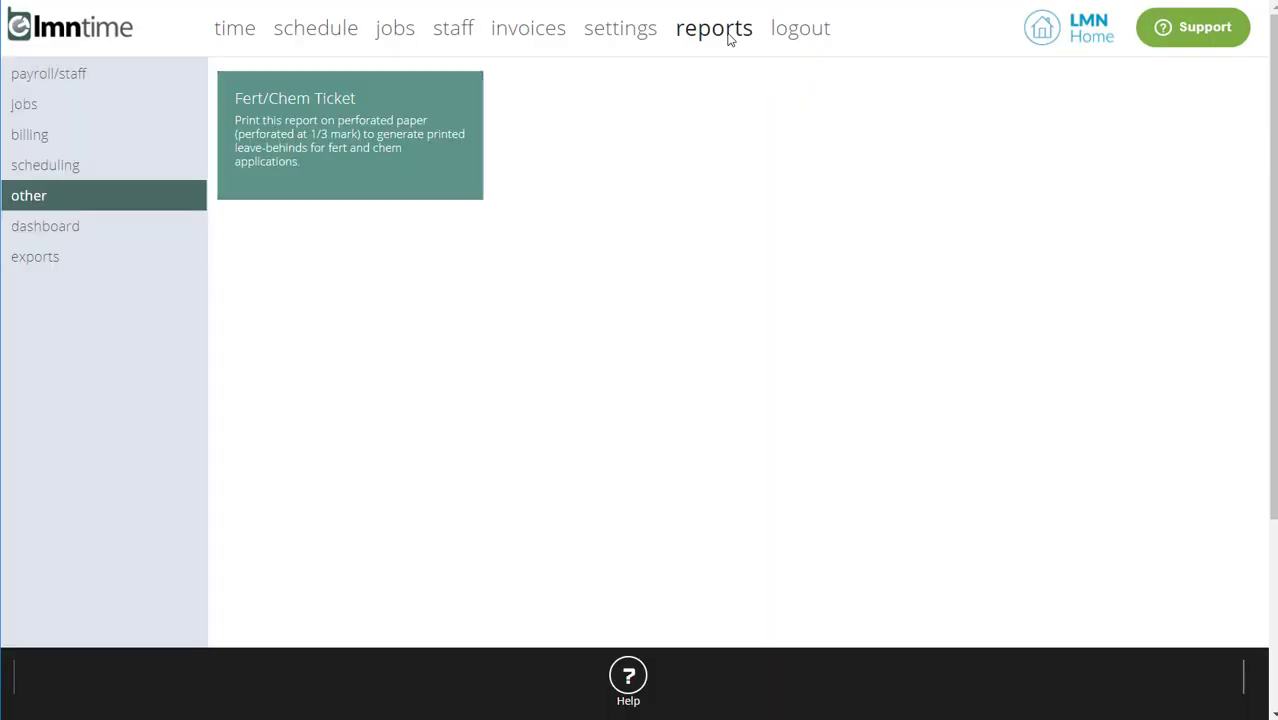